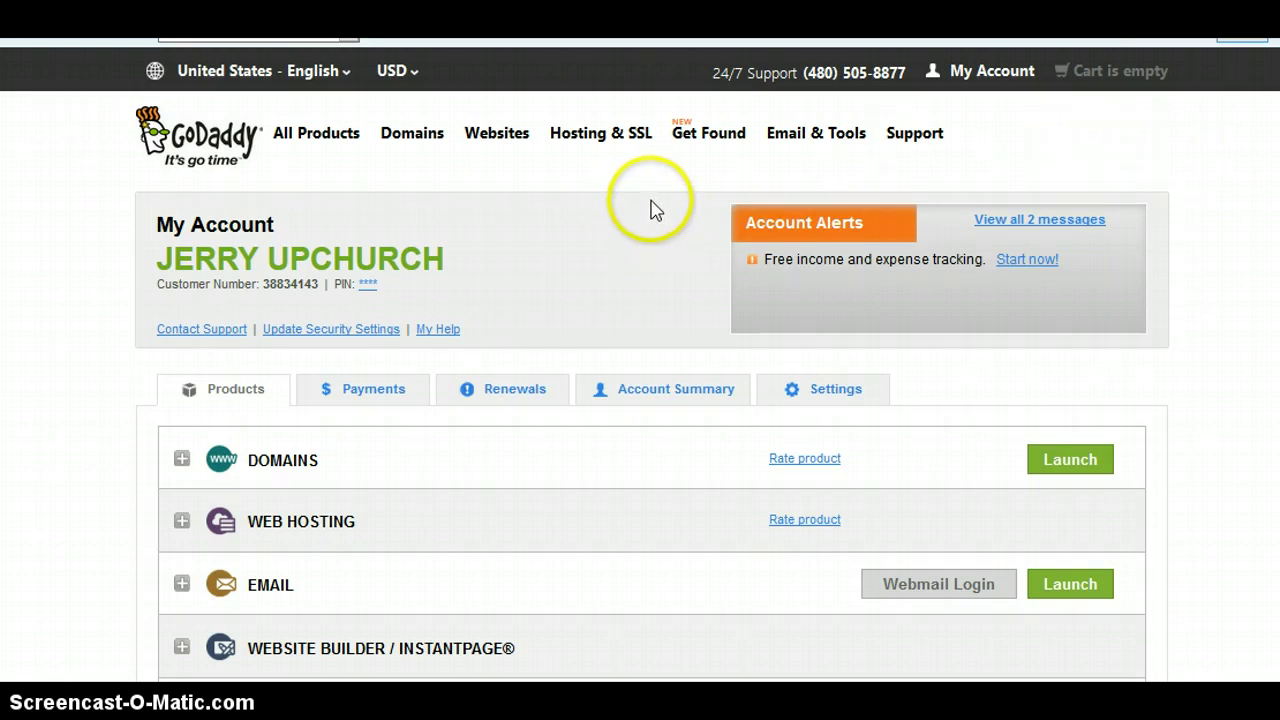
Open the Email Control Center from the account's product list.
click(970, 75)
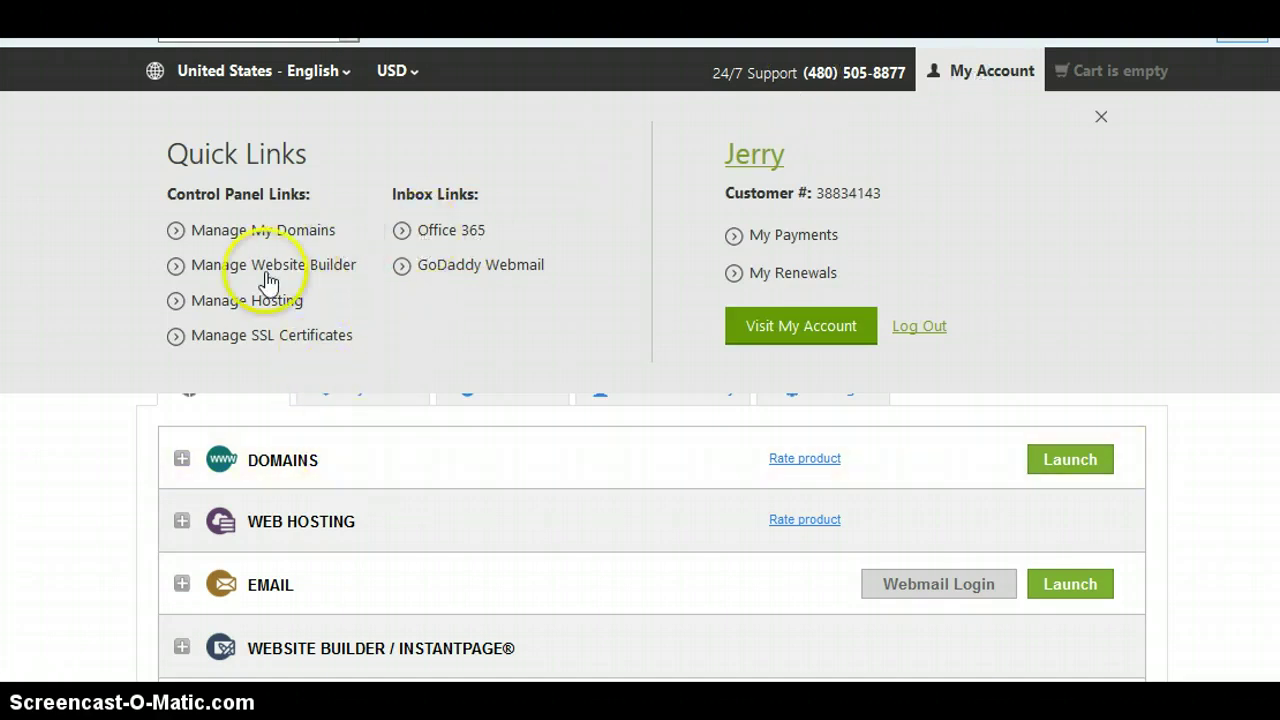
click(265, 232)
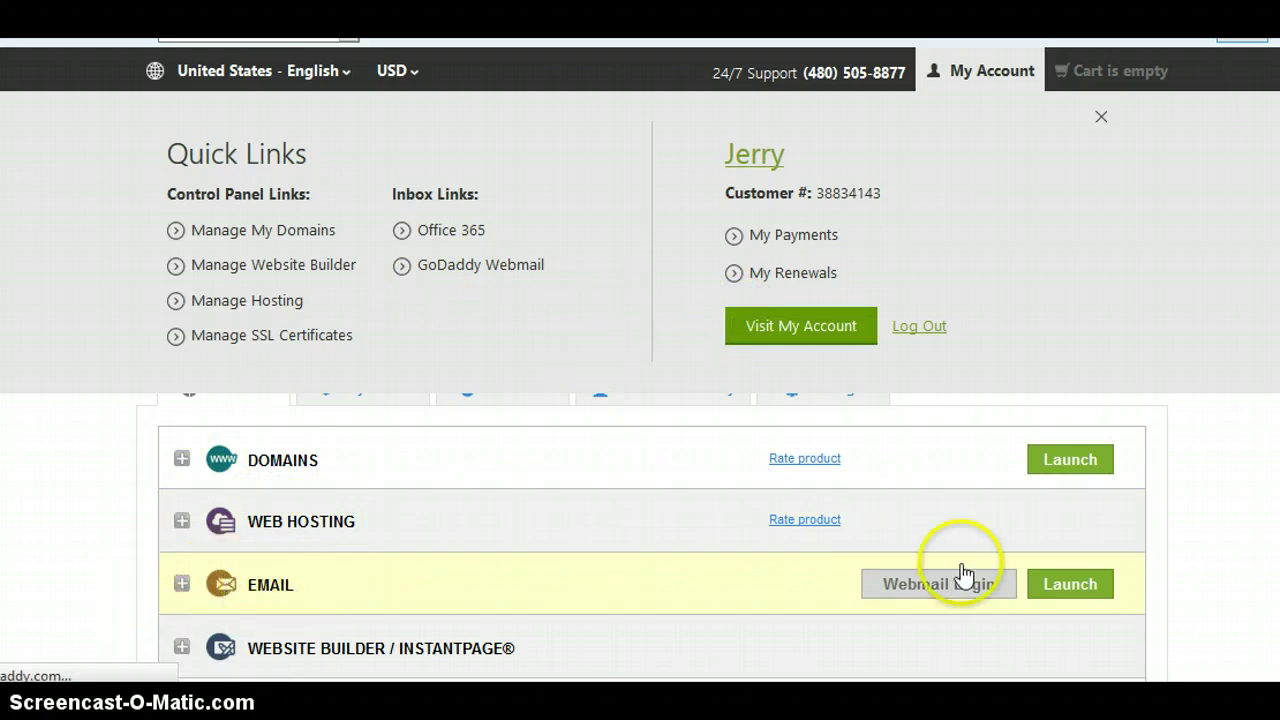
click(1064, 596)
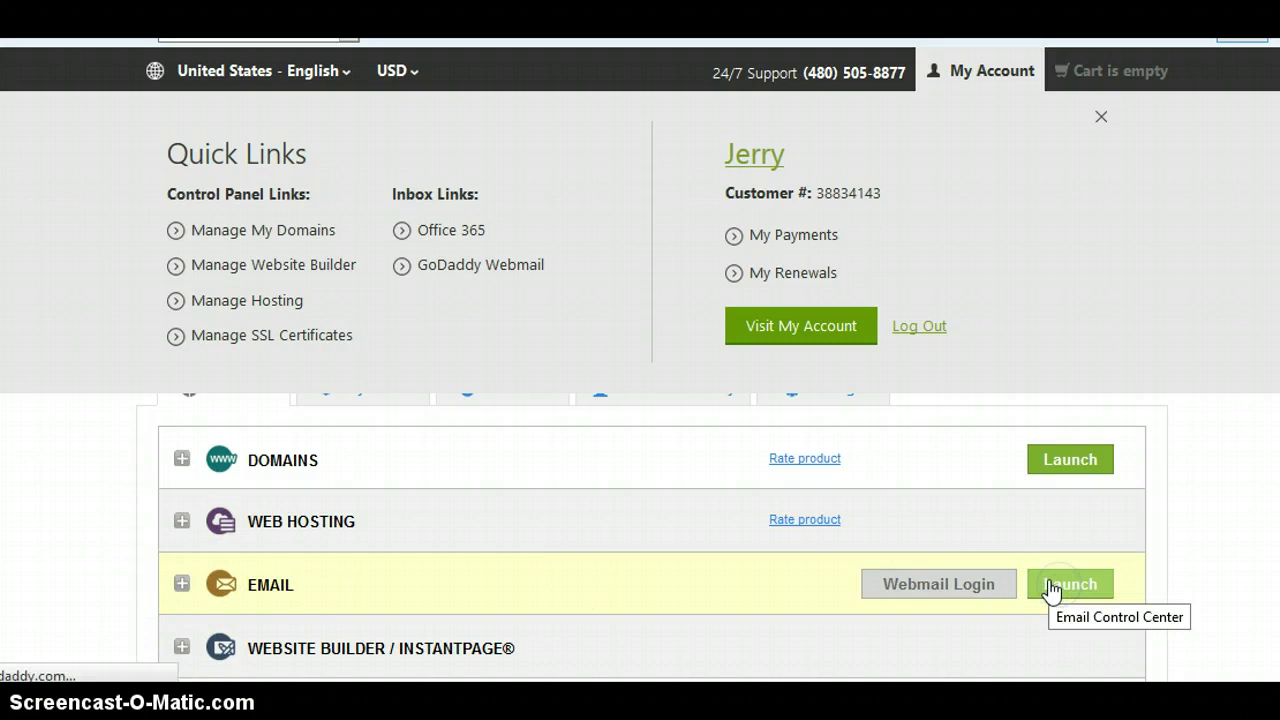
click(1100, 583)
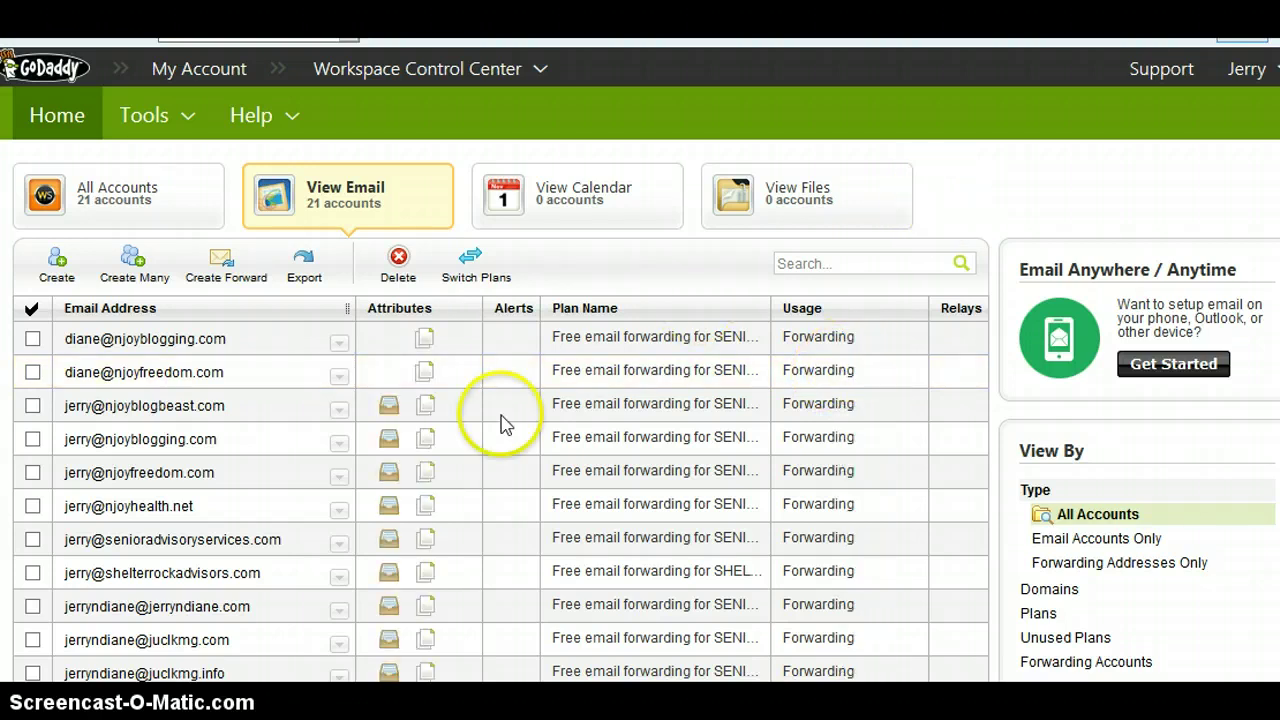
Examine the list of email addresses with their attributes, plan names, usage and available account counts.
click(339, 375)
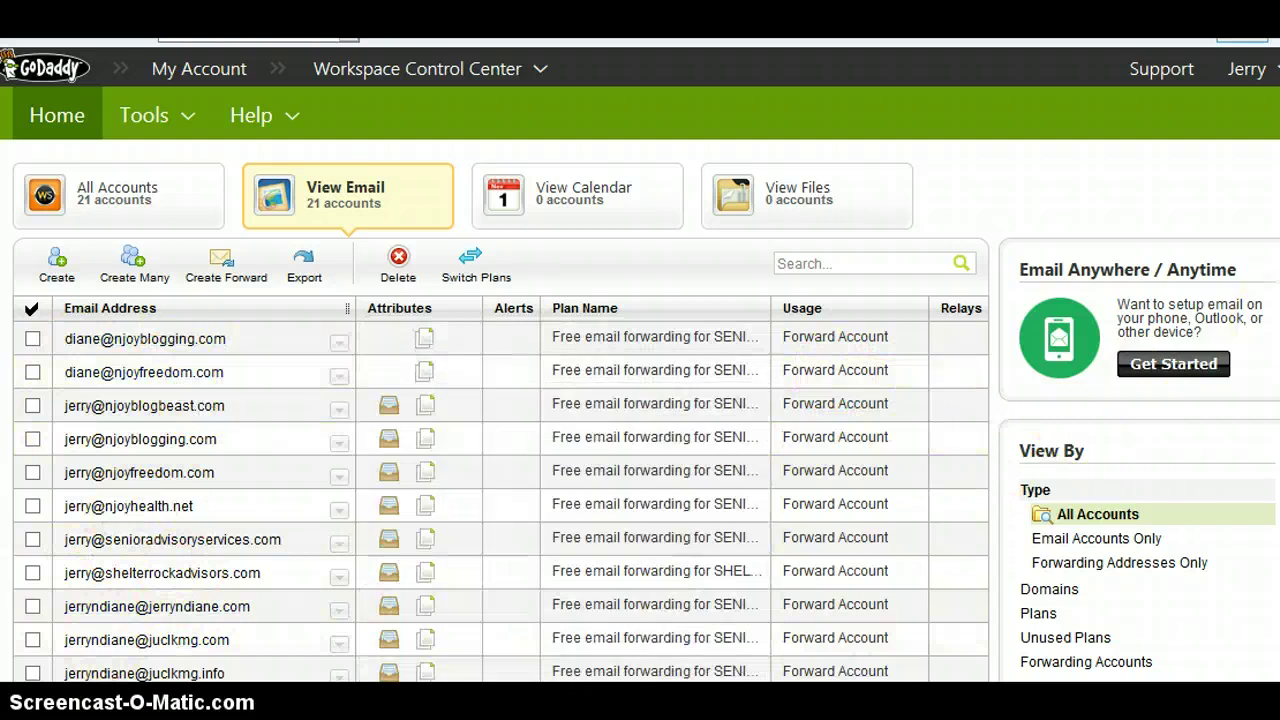
scroll(500, 400, down, 5)
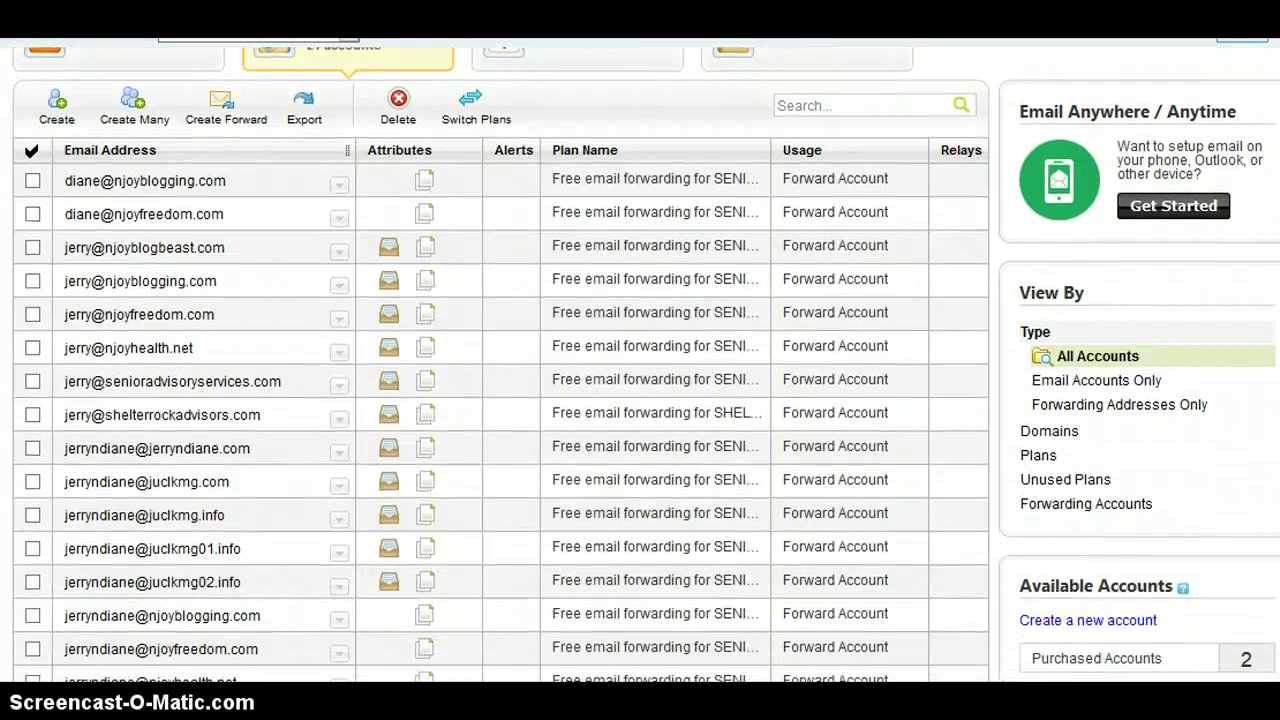
scroll(500, 360, up, 3)
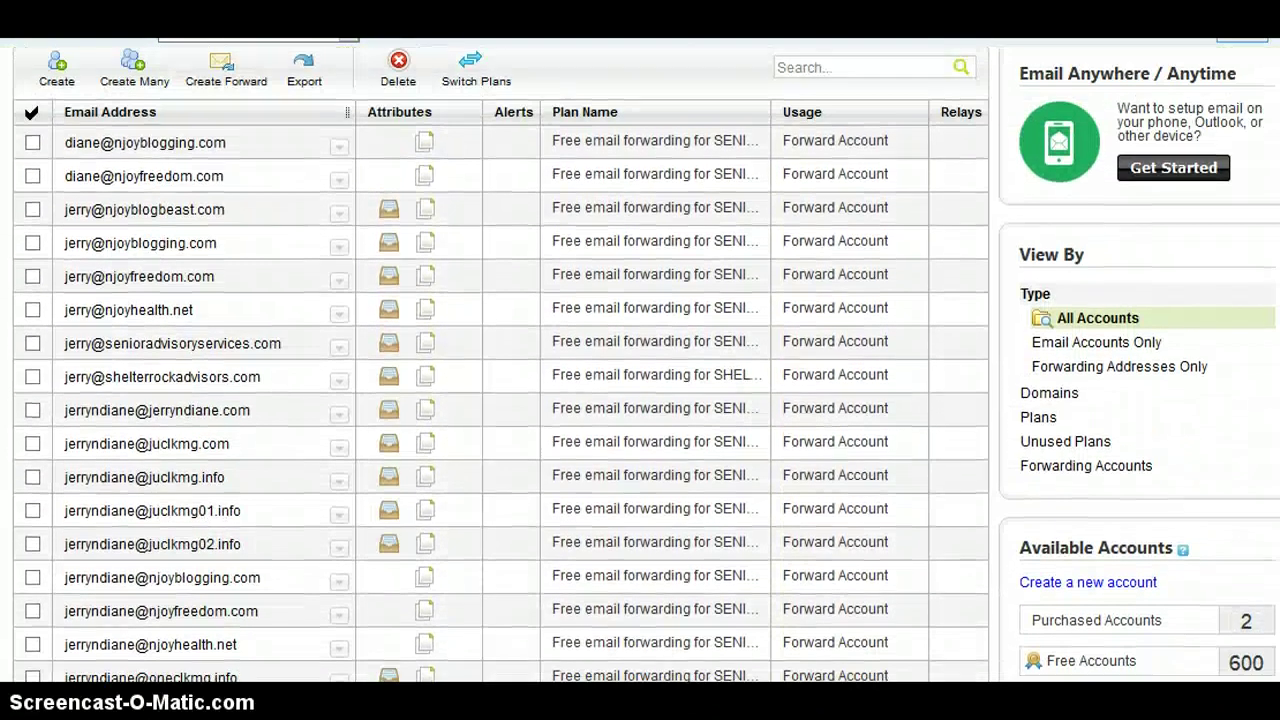
scroll(500, 360, down, 2)
scroll(500, 360, down, 2)
scroll(500, 360, up, 4)
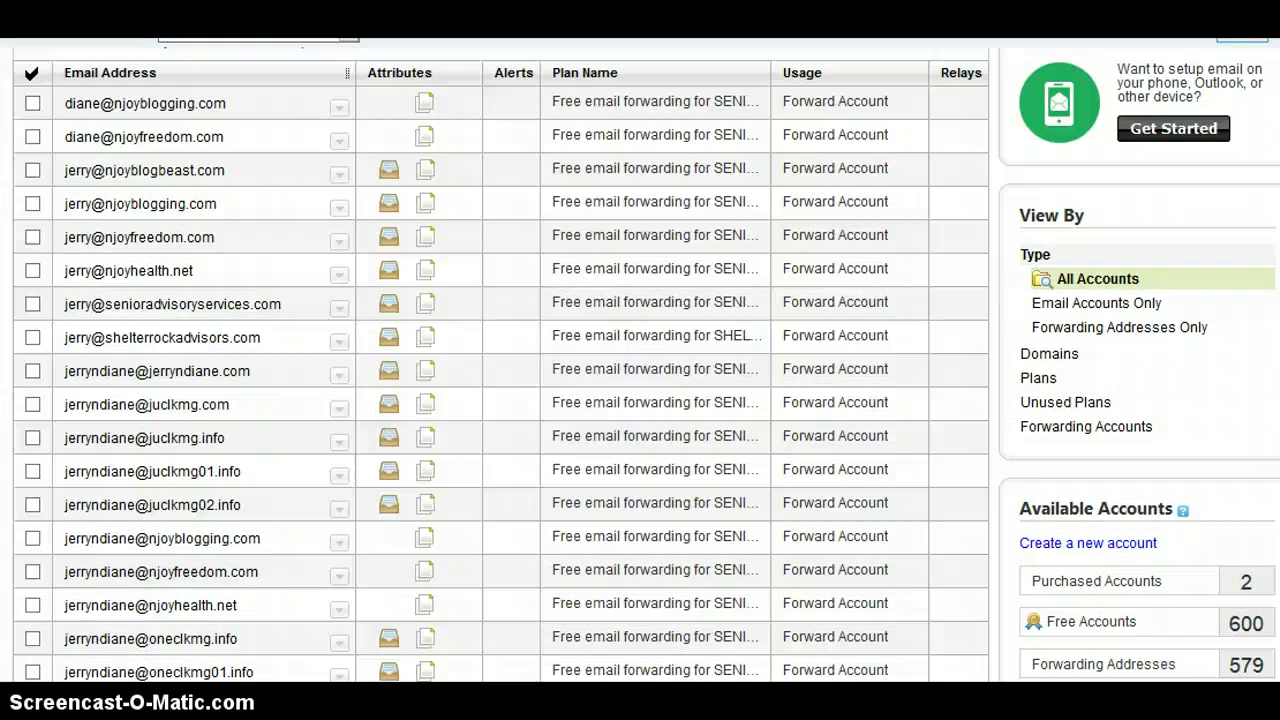
scroll(500, 360, down, 1)
scroll(500, 360, up, 3)
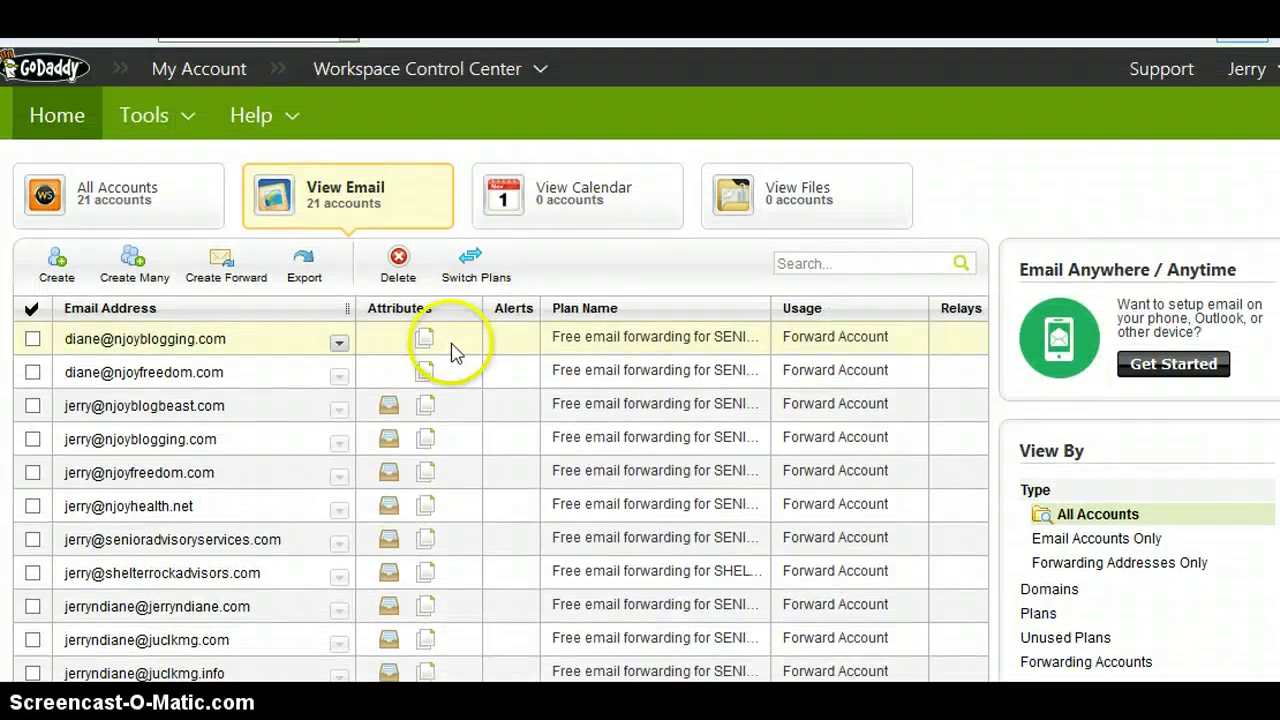
click(339, 375)
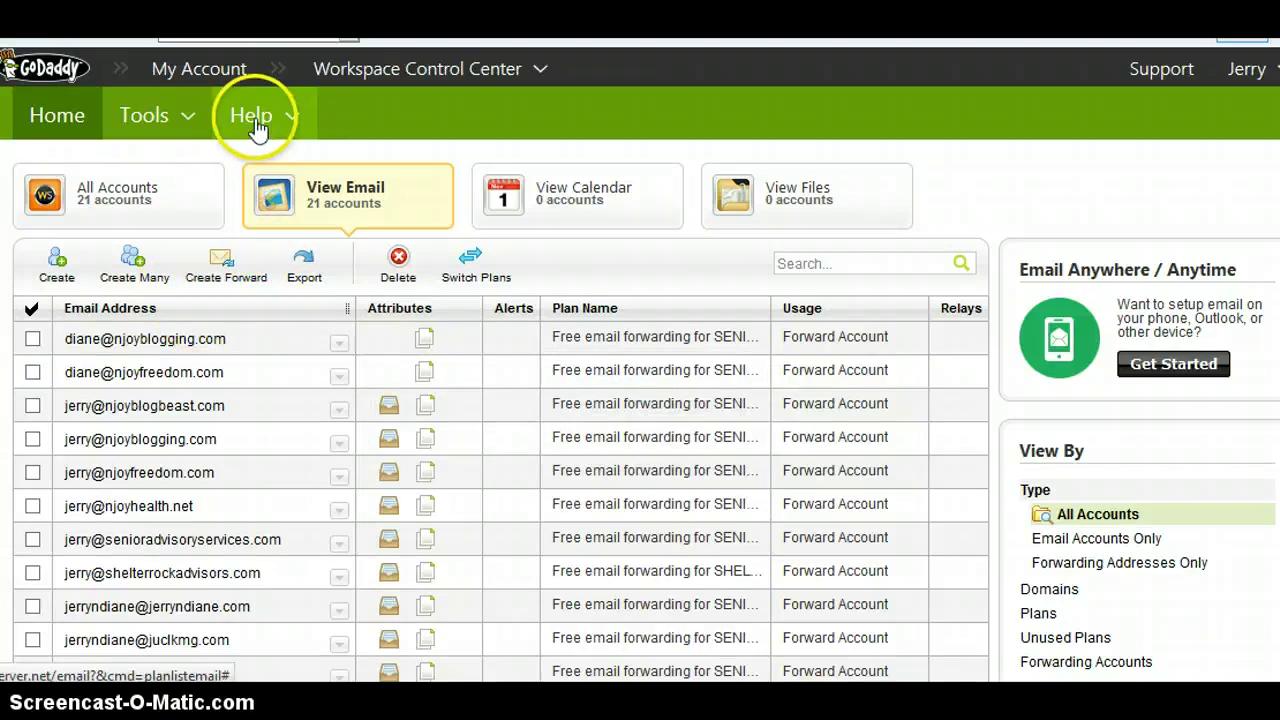
click(336, 375)
click(338, 406)
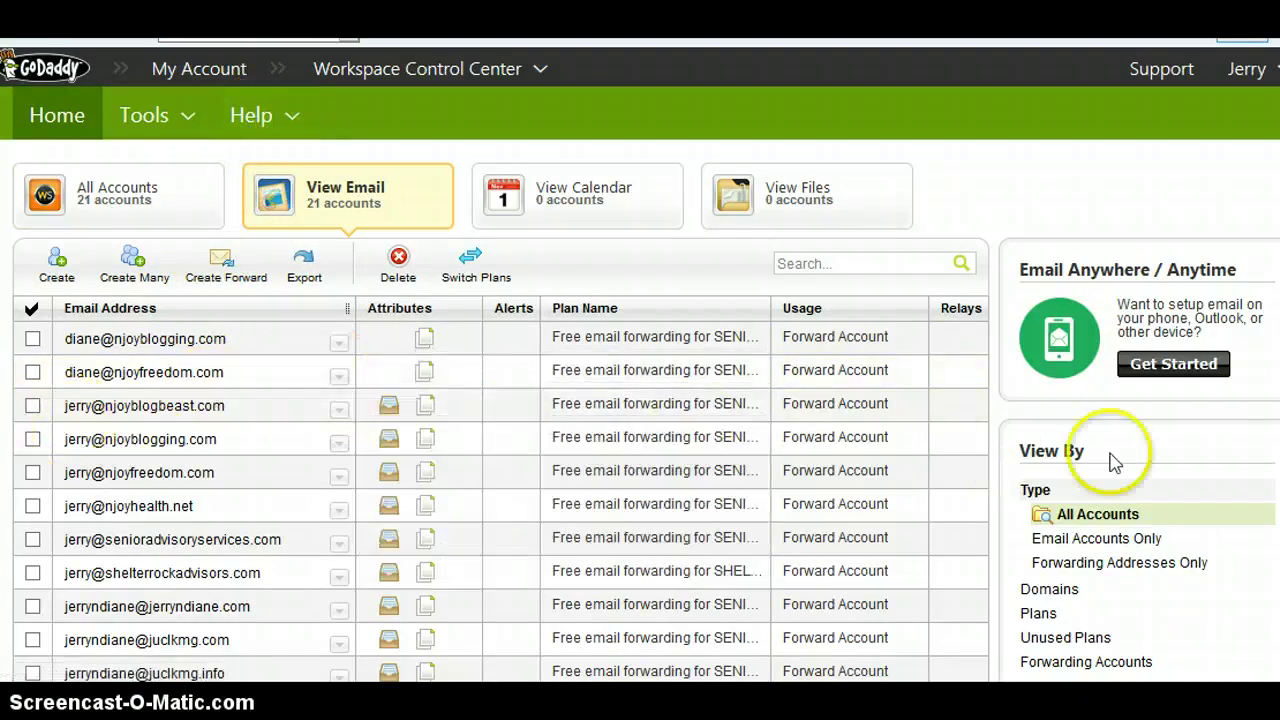
click(339, 376)
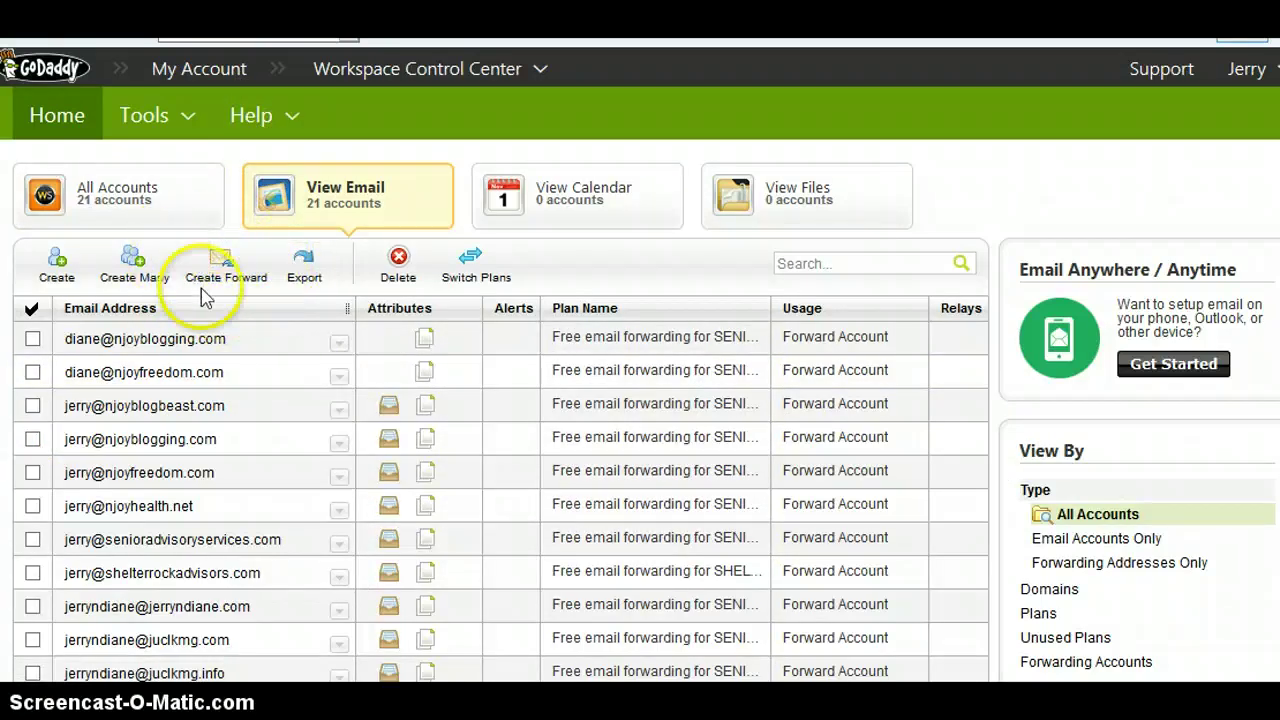
Start a new forwarding address and enter the email address to forward, using the juclkmg.info domain.
click(225, 272)
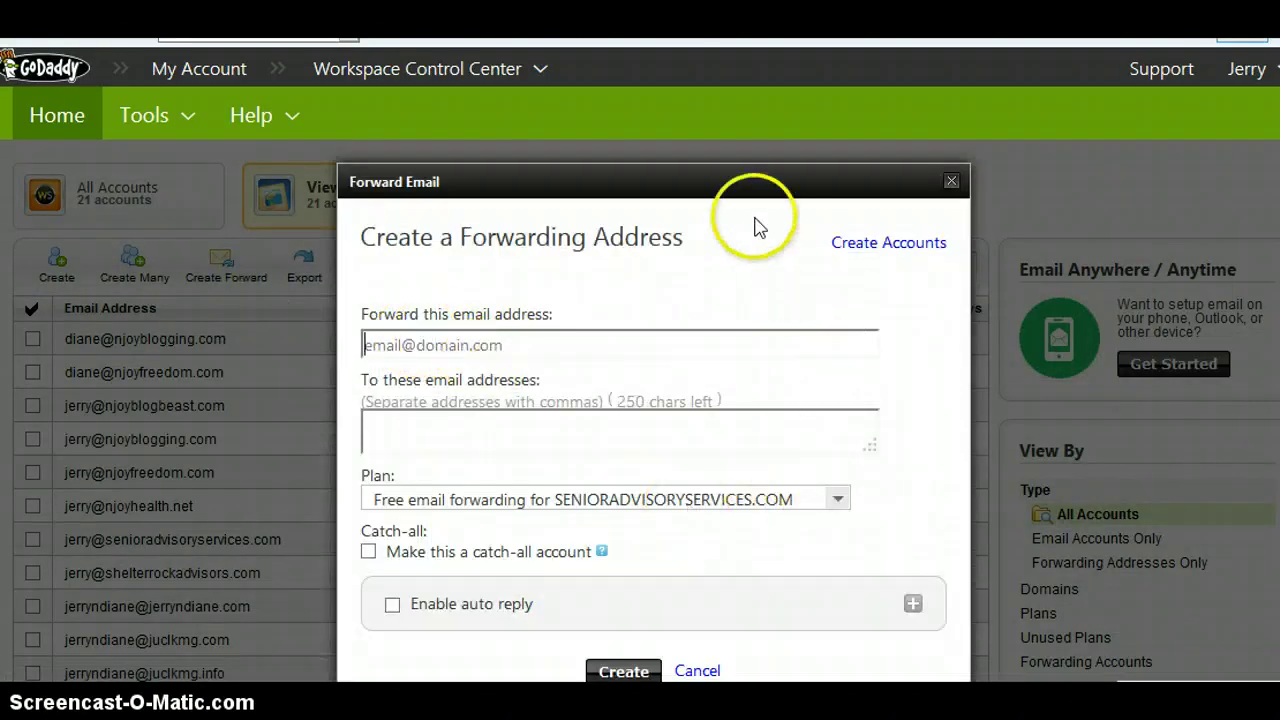
scroll(640, 363, down, 1)
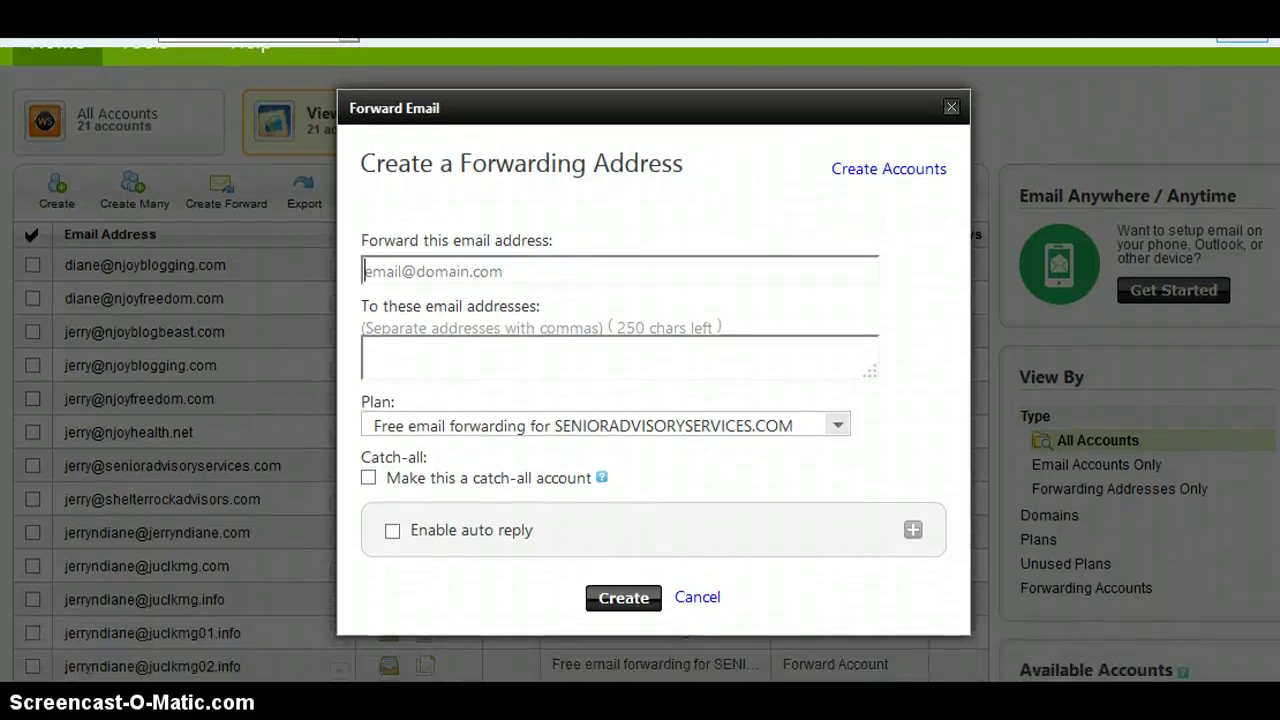
click(382, 270)
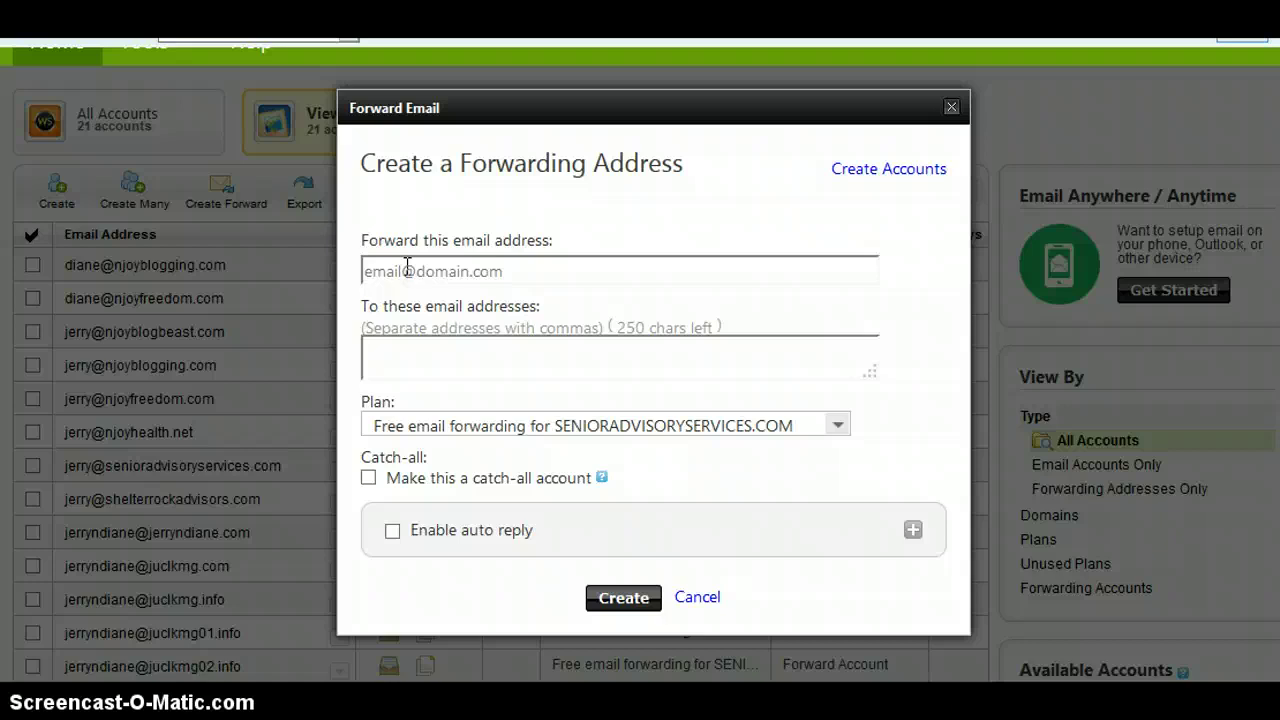
click(407, 266)
text(j)
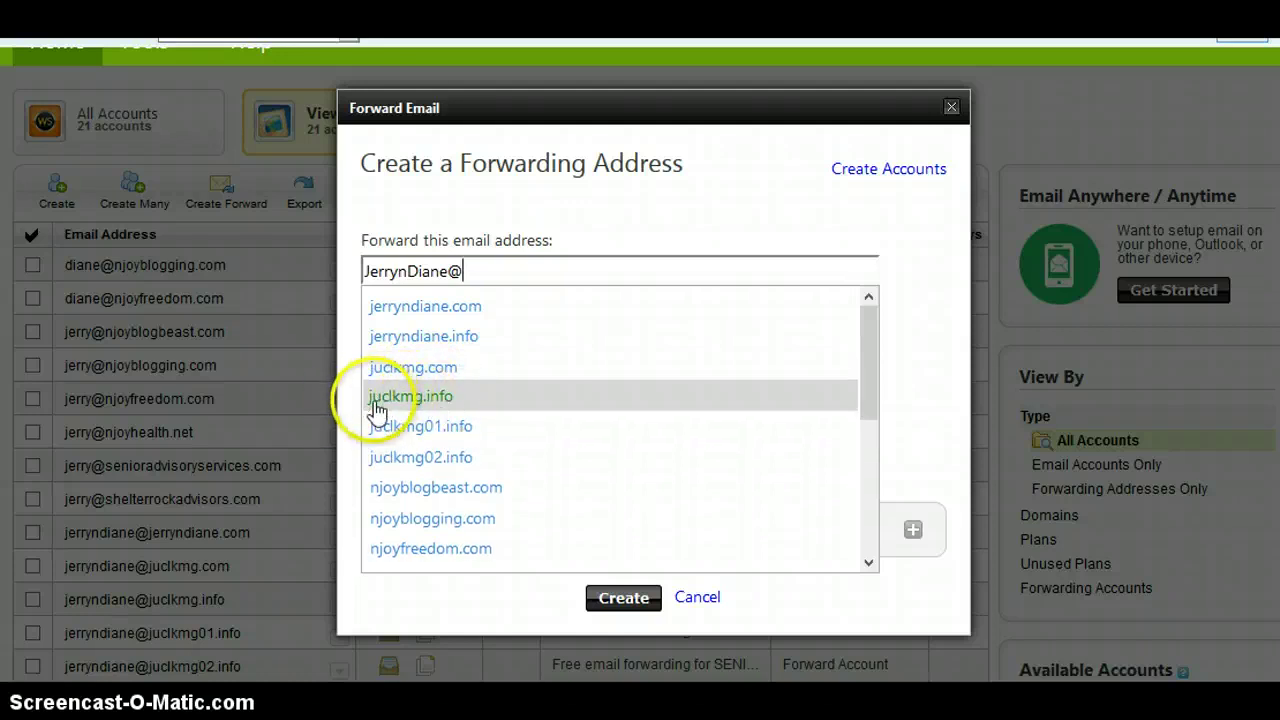
click(430, 398)
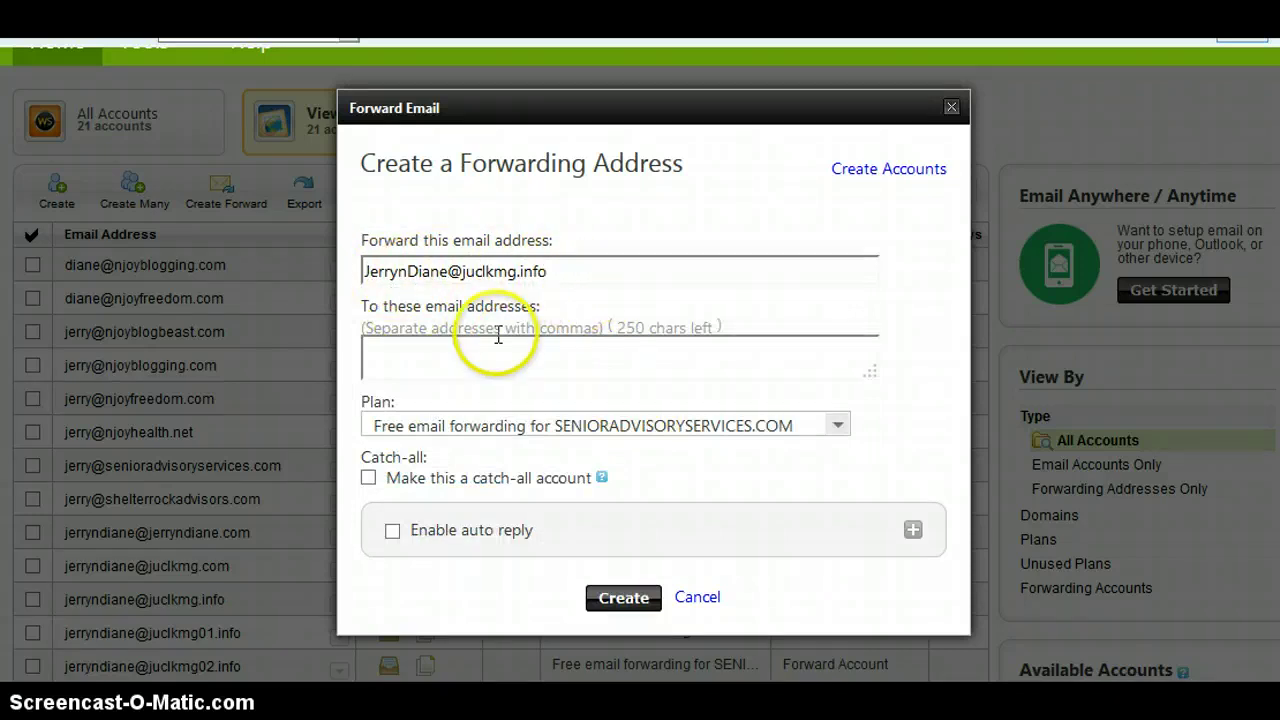
Enter the destination email address for the forward and make it a catch-all account.
click(391, 356)
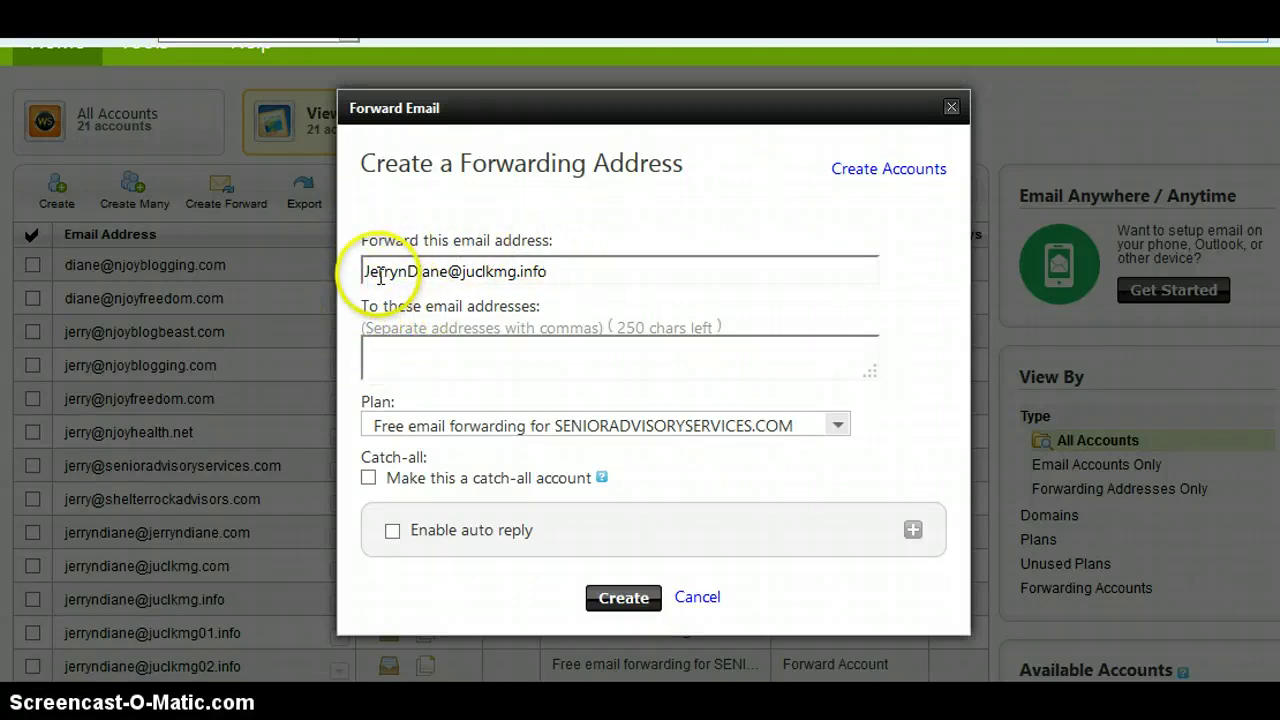
click(366, 348)
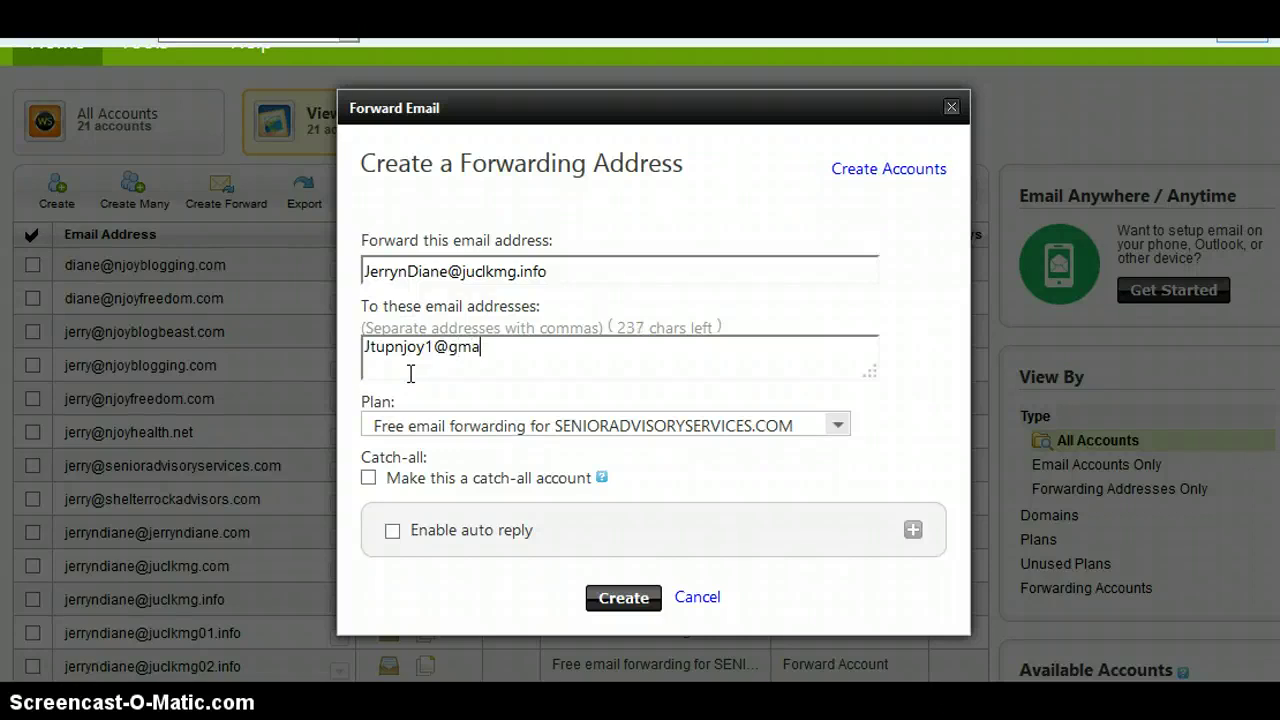
text(.com)
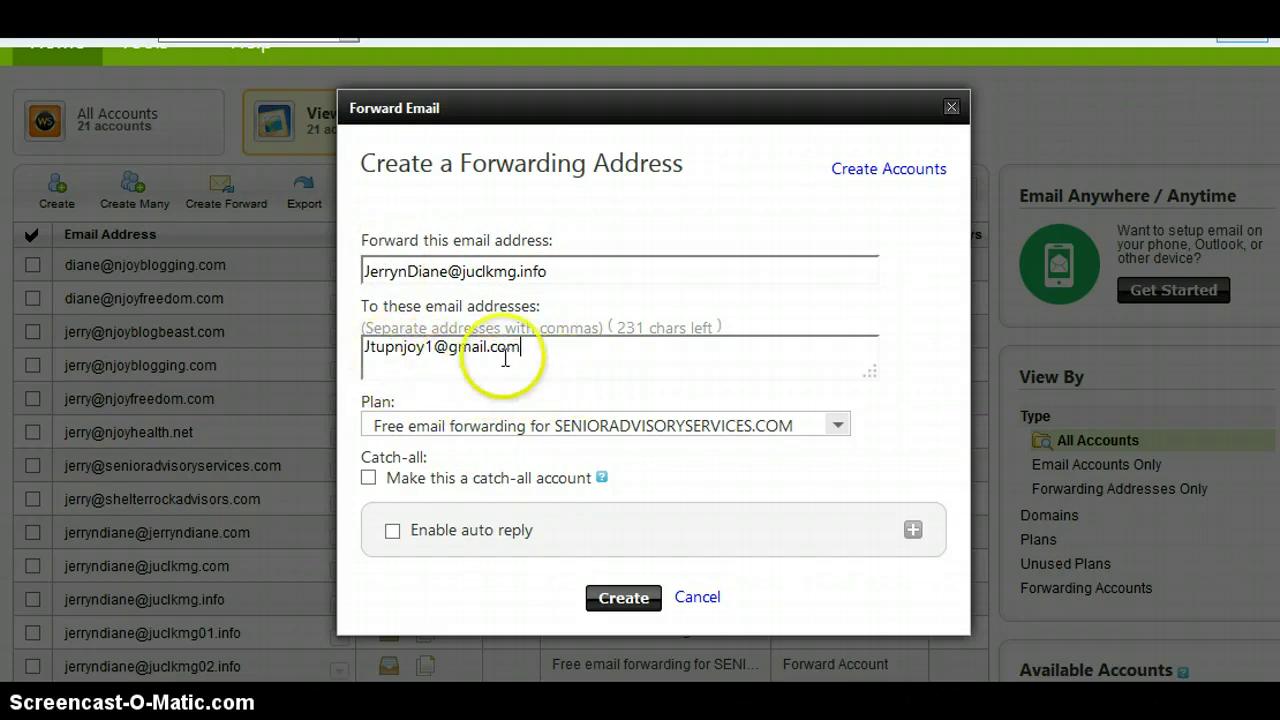
scroll(550, 350, down, 1)
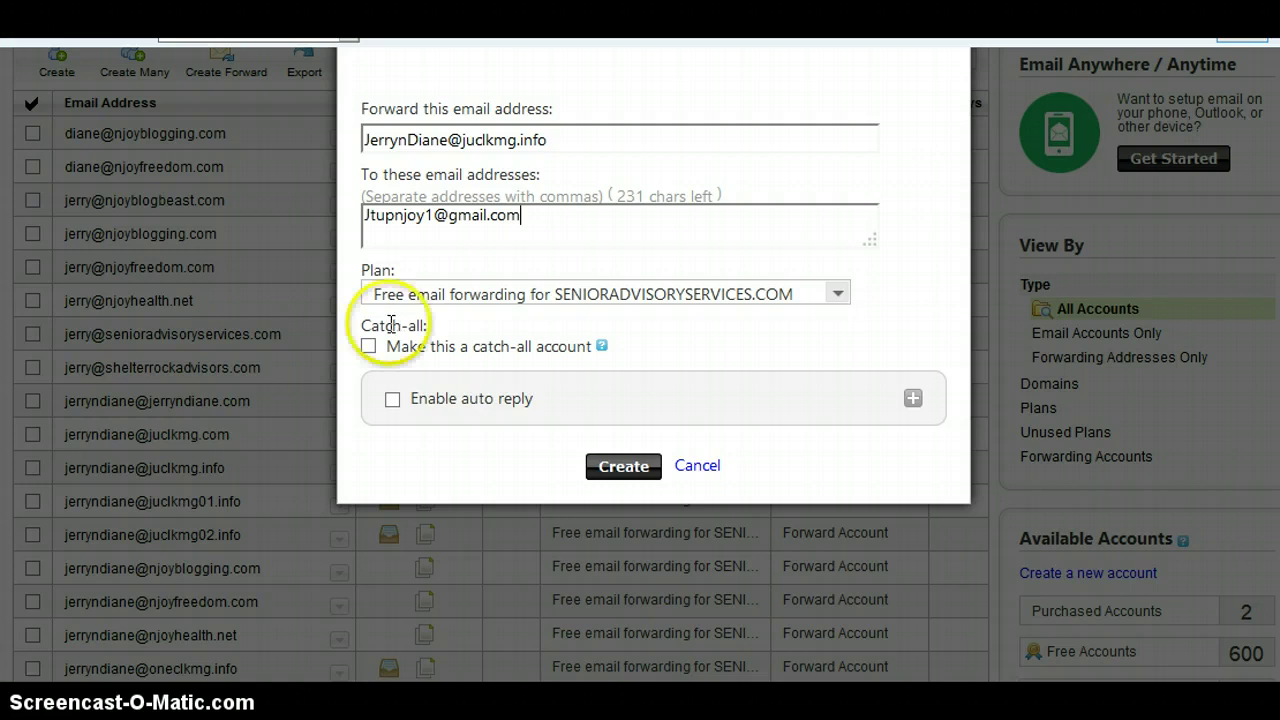
click(368, 347)
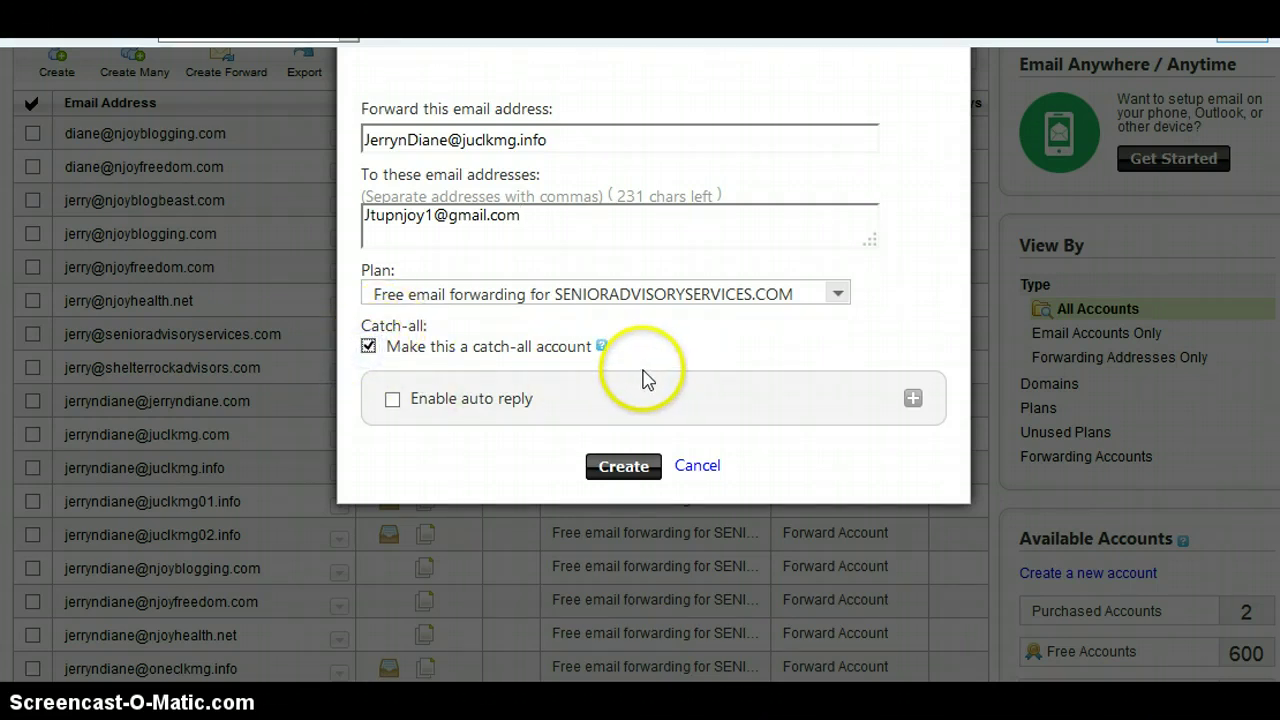
scroll(645, 378, up, 2)
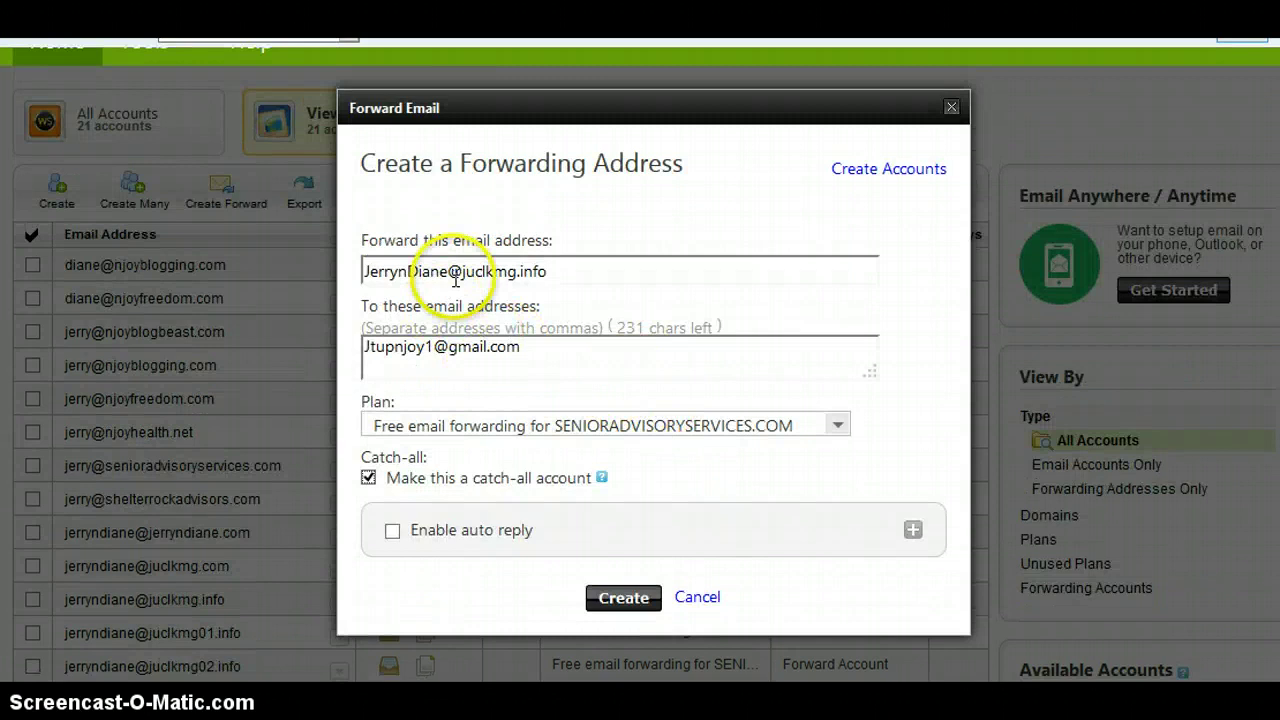
Try to create the catch-all forwarding address with the entered details.
drag(447, 270, 368, 271)
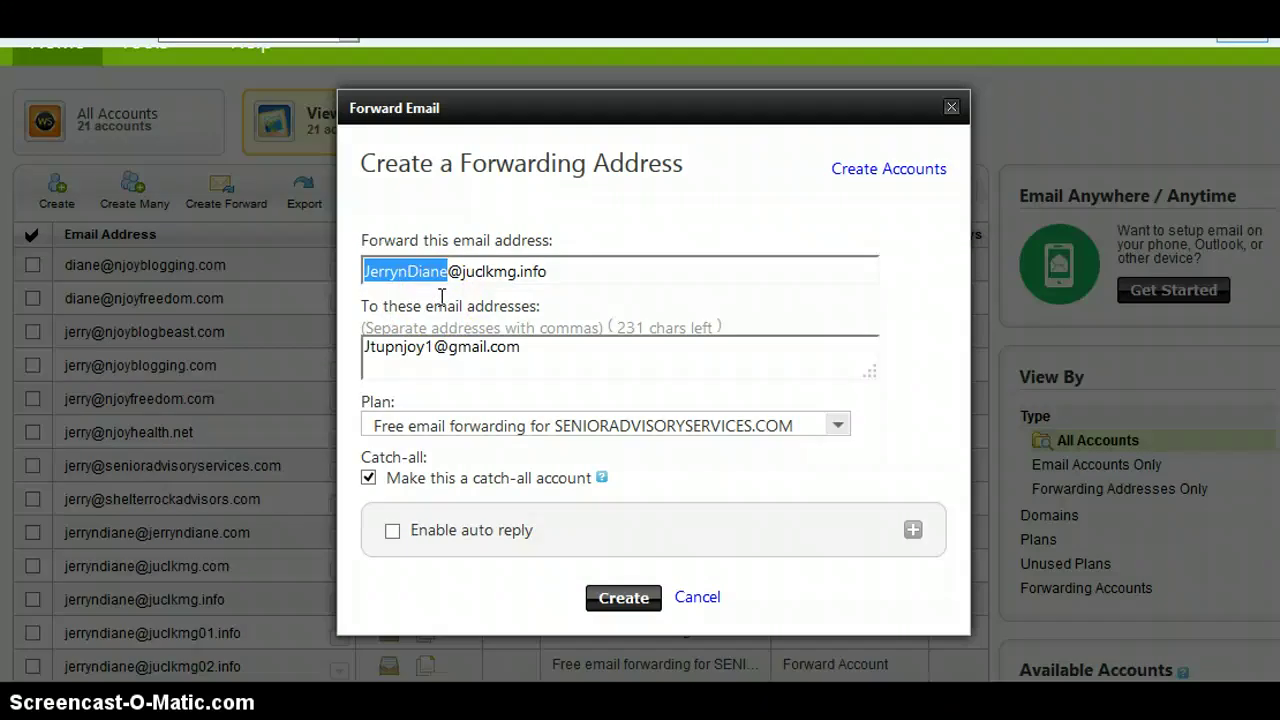
click(414, 268)
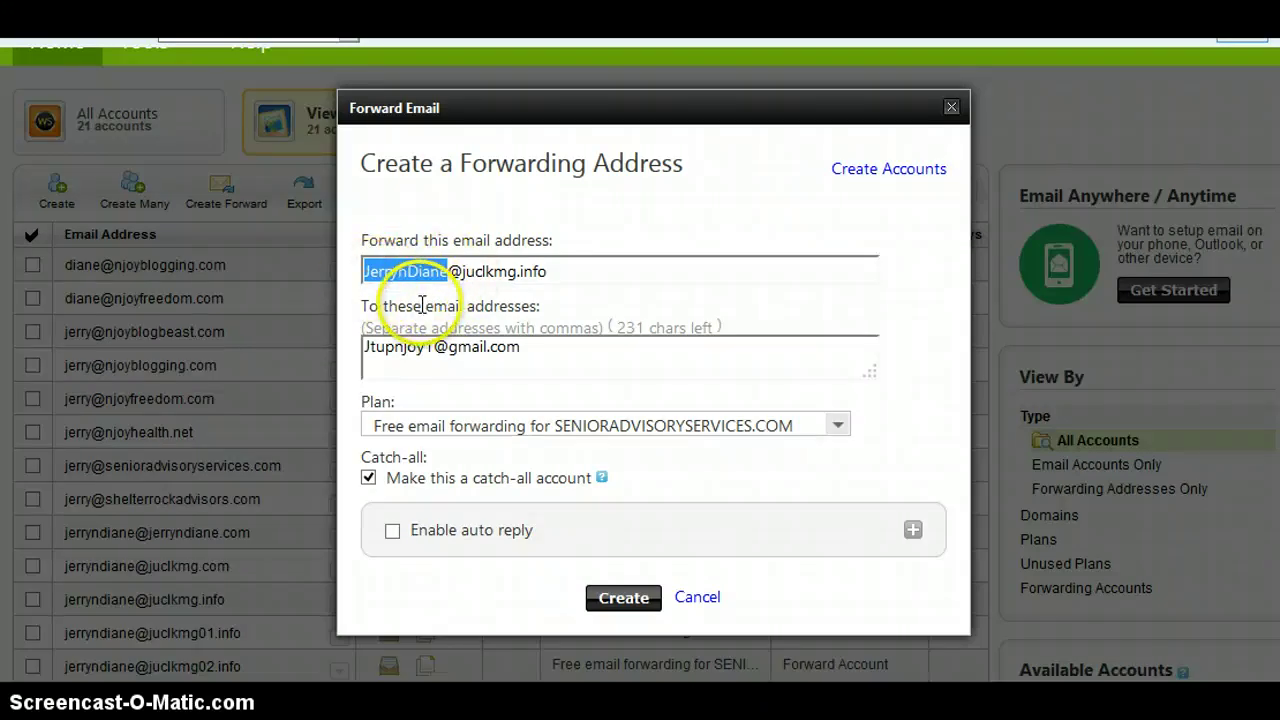
click(511, 300)
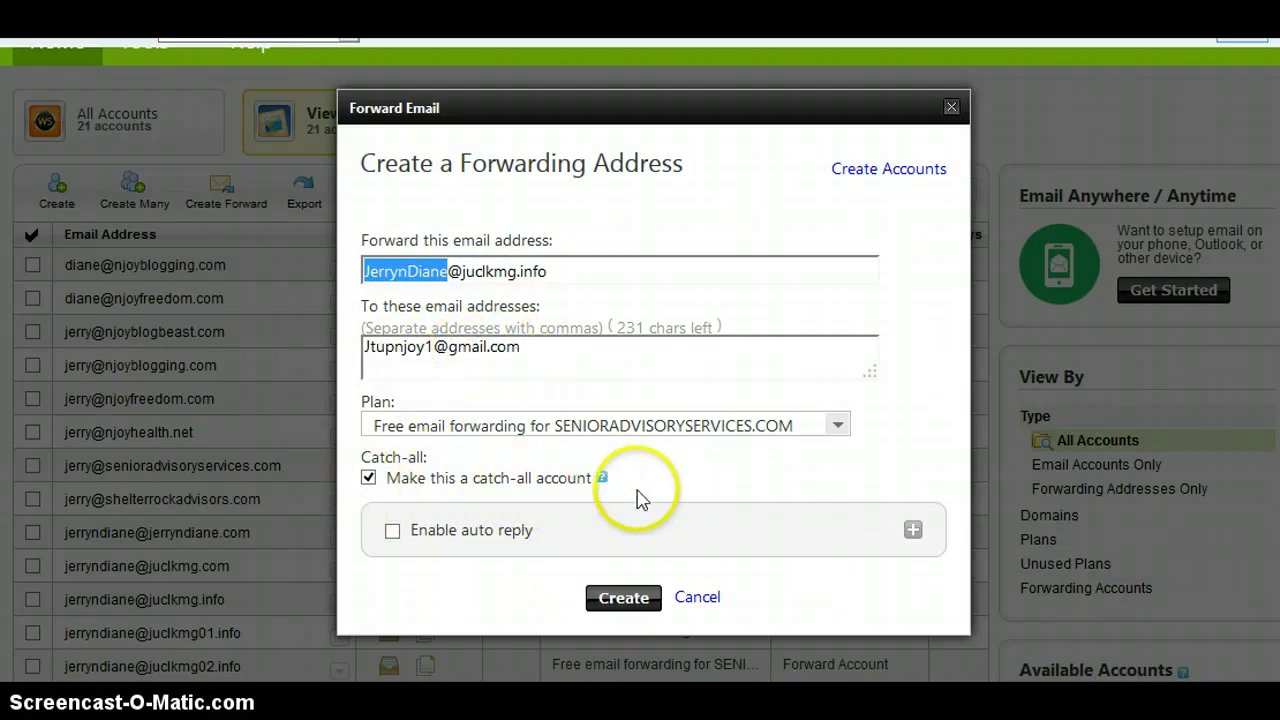
click(590, 479)
drag(590, 479, 386, 483)
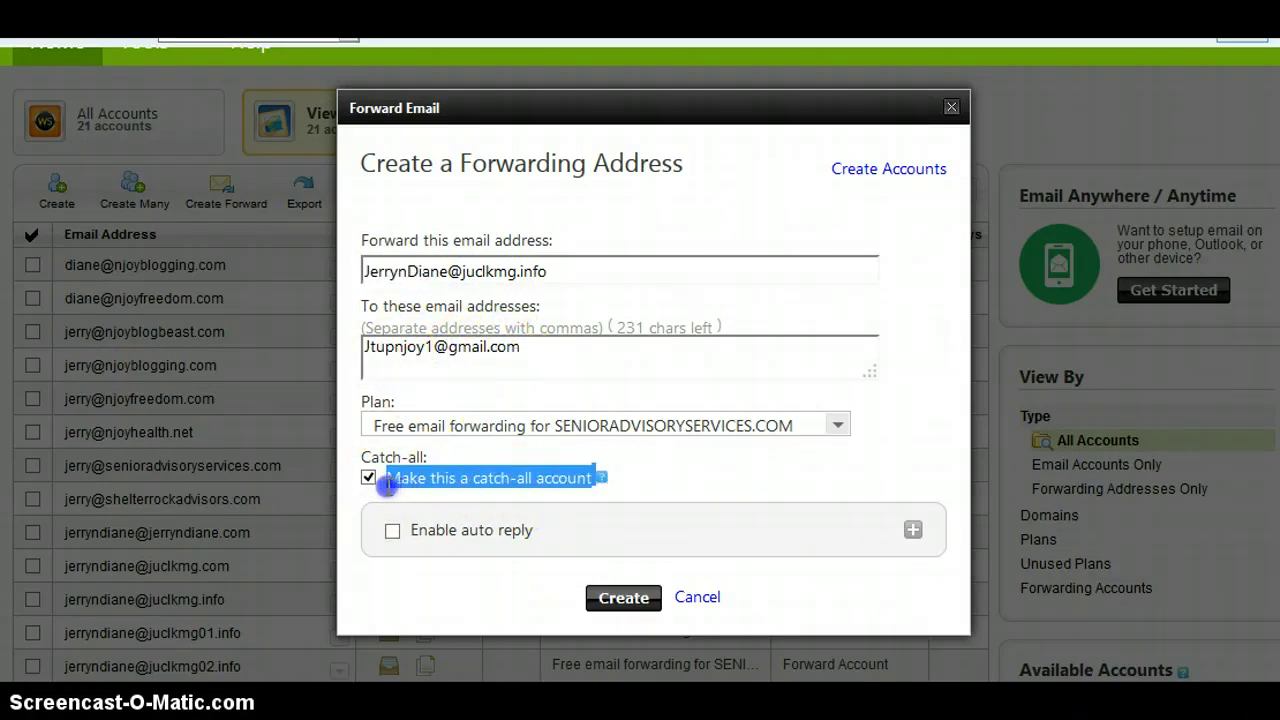
click(631, 604)
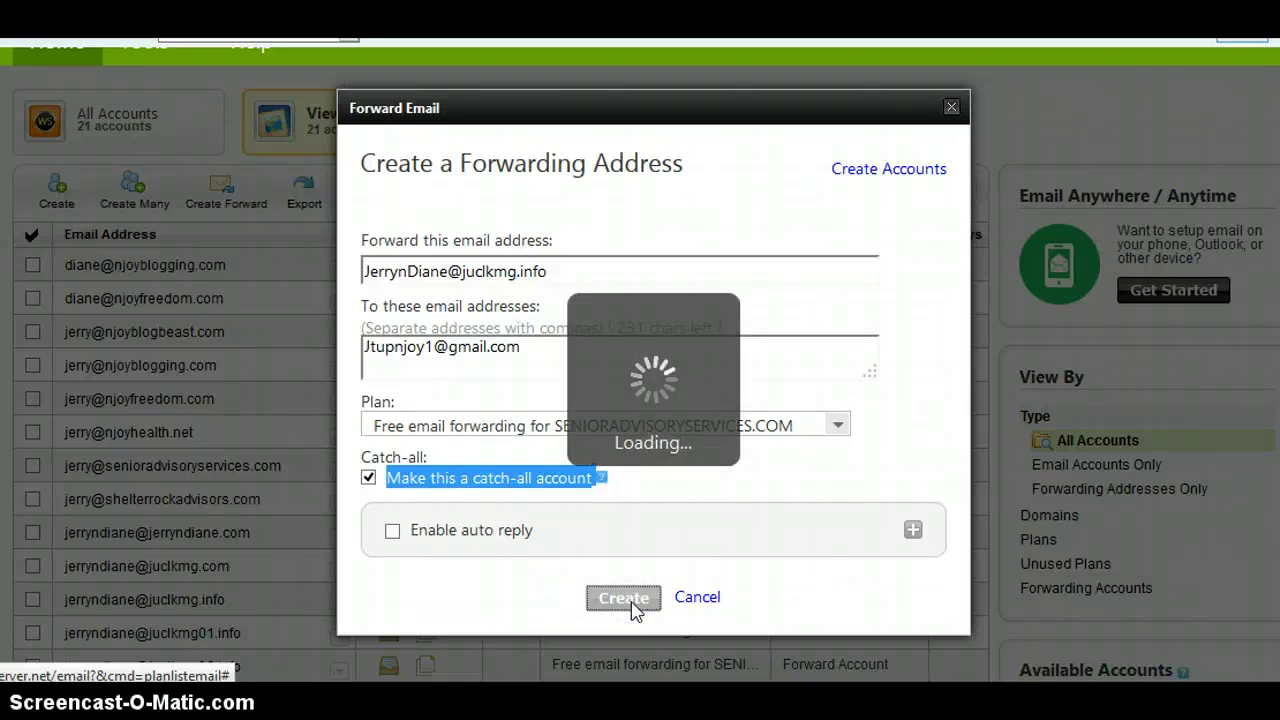
click(769, 580)
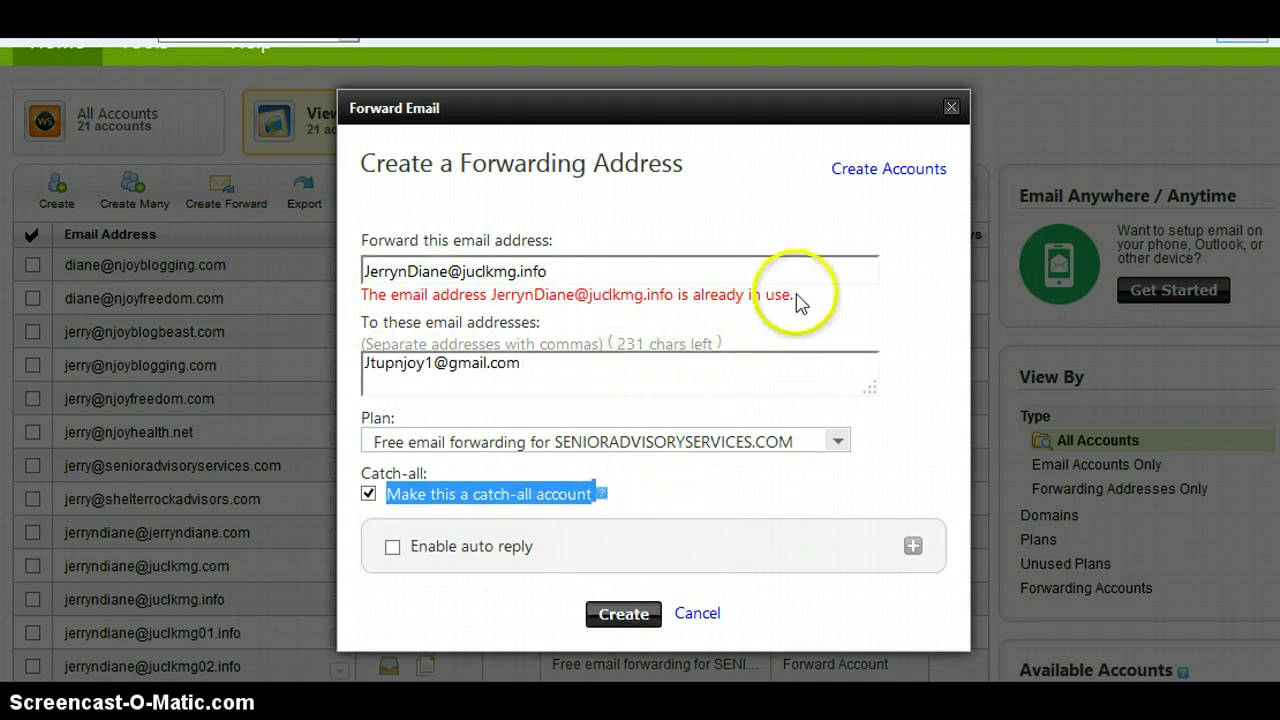
Check the message below the forwarded address and close the form.
click(711, 303)
drag(711, 303, 360, 305)
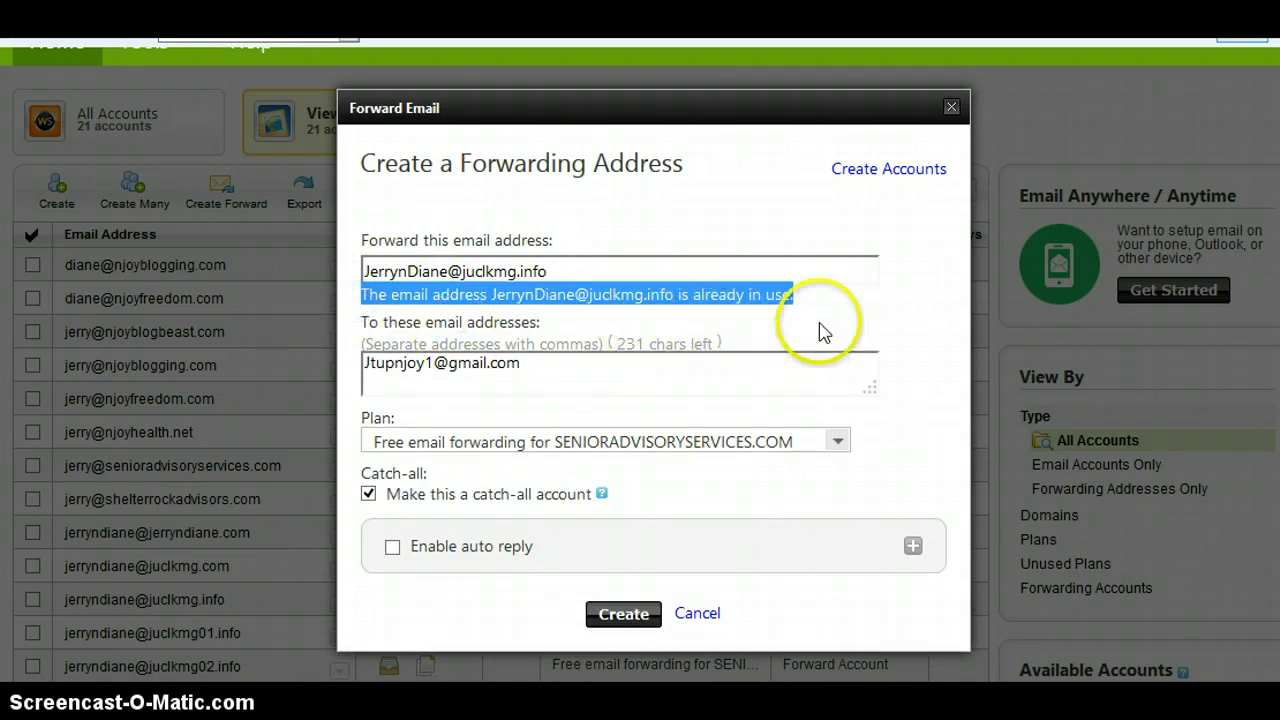
click(853, 248)
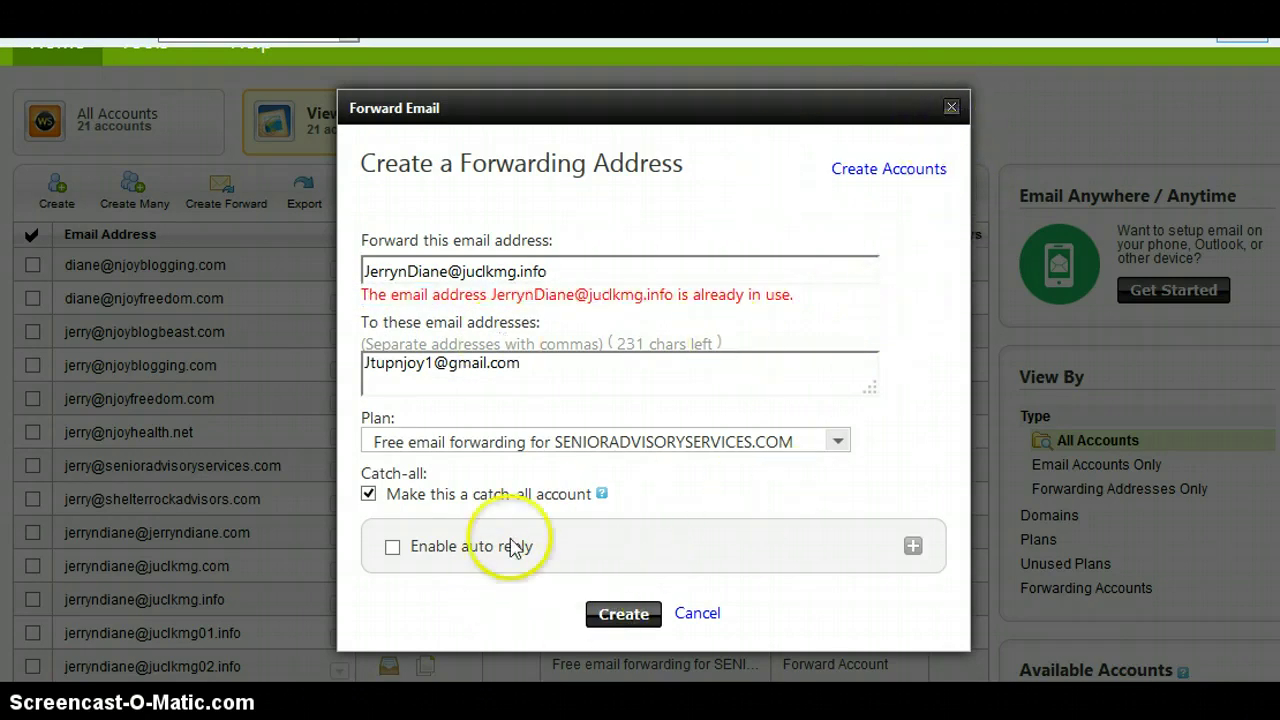
click(953, 107)
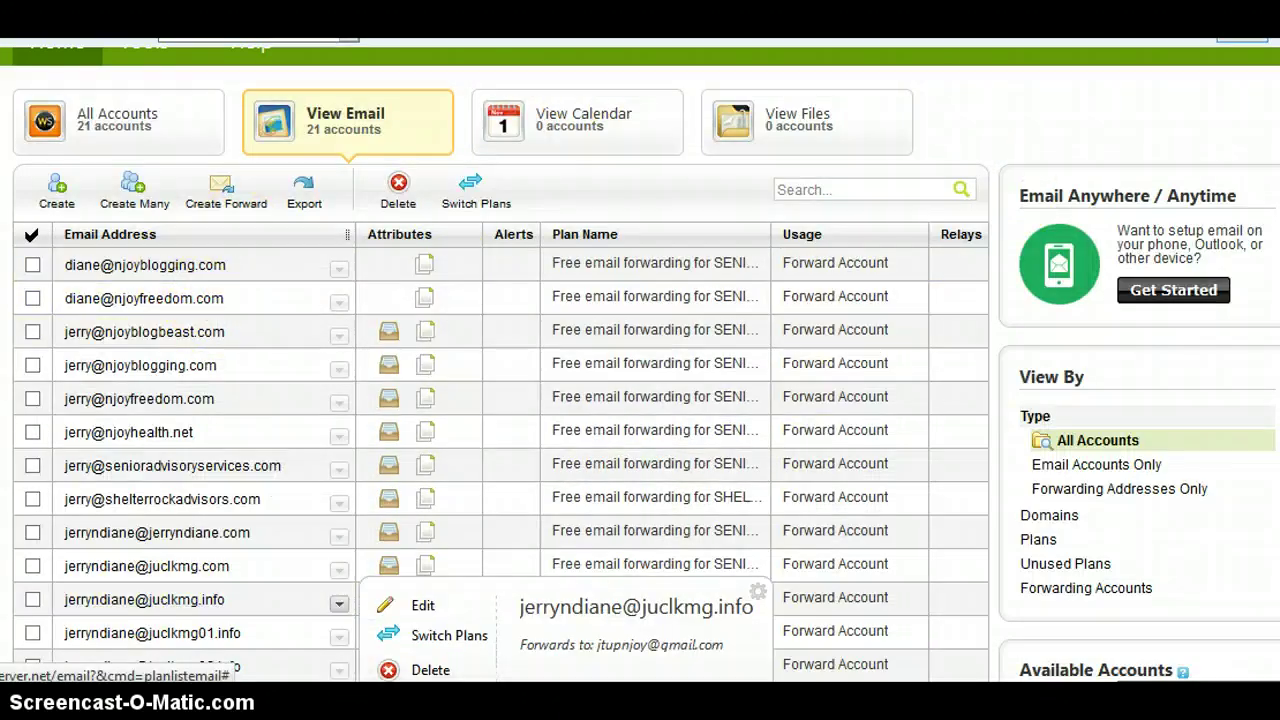
mouse_move(197, 630)
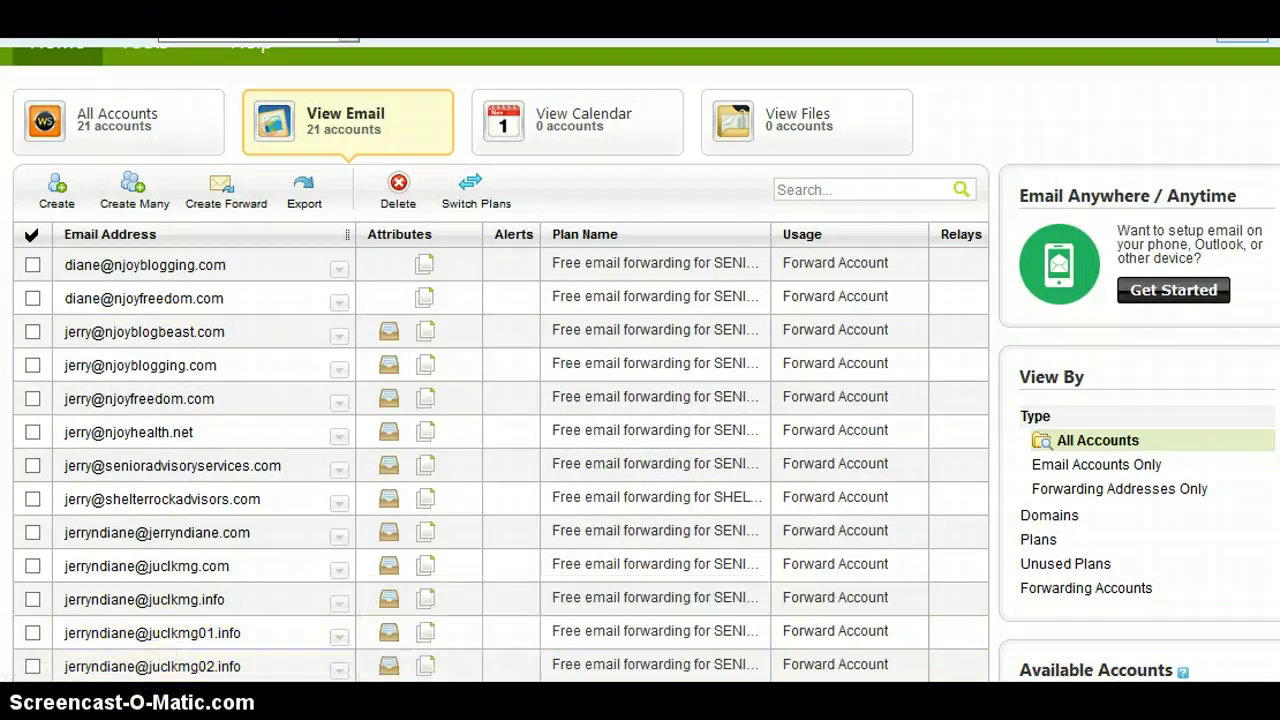
scroll(866, 563, down, 1)
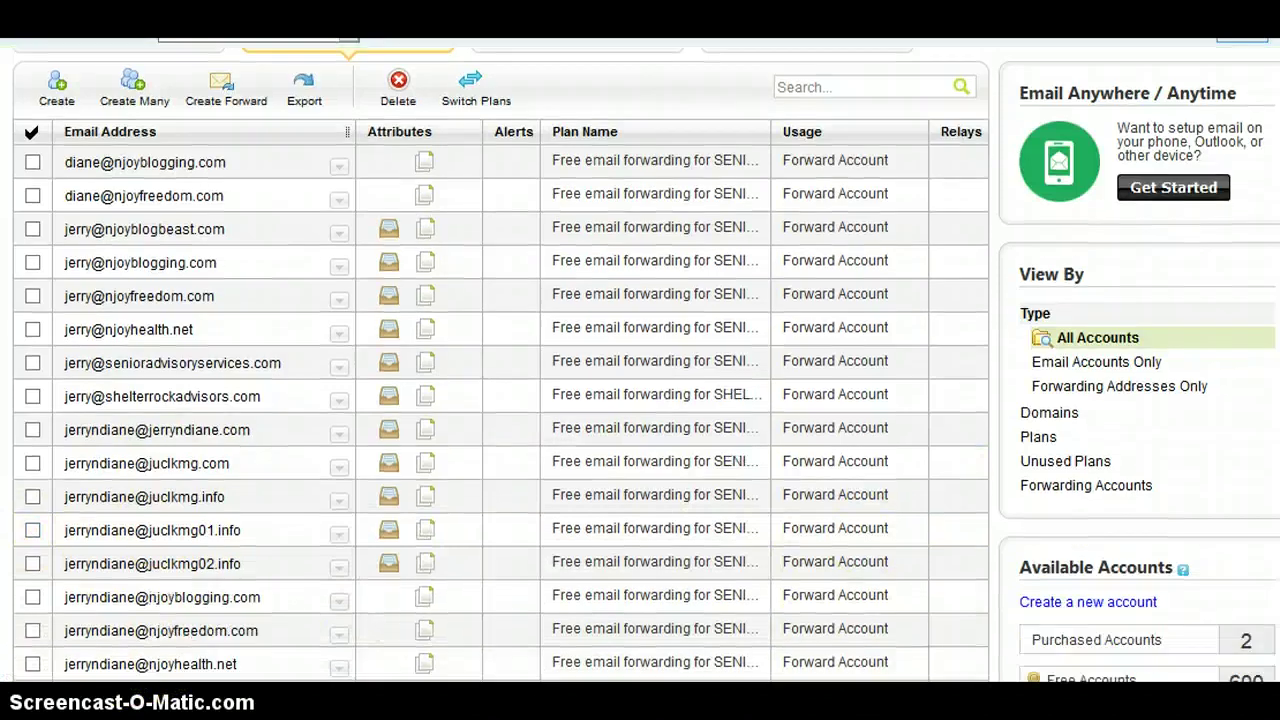
scroll(640, 363, up, 2)
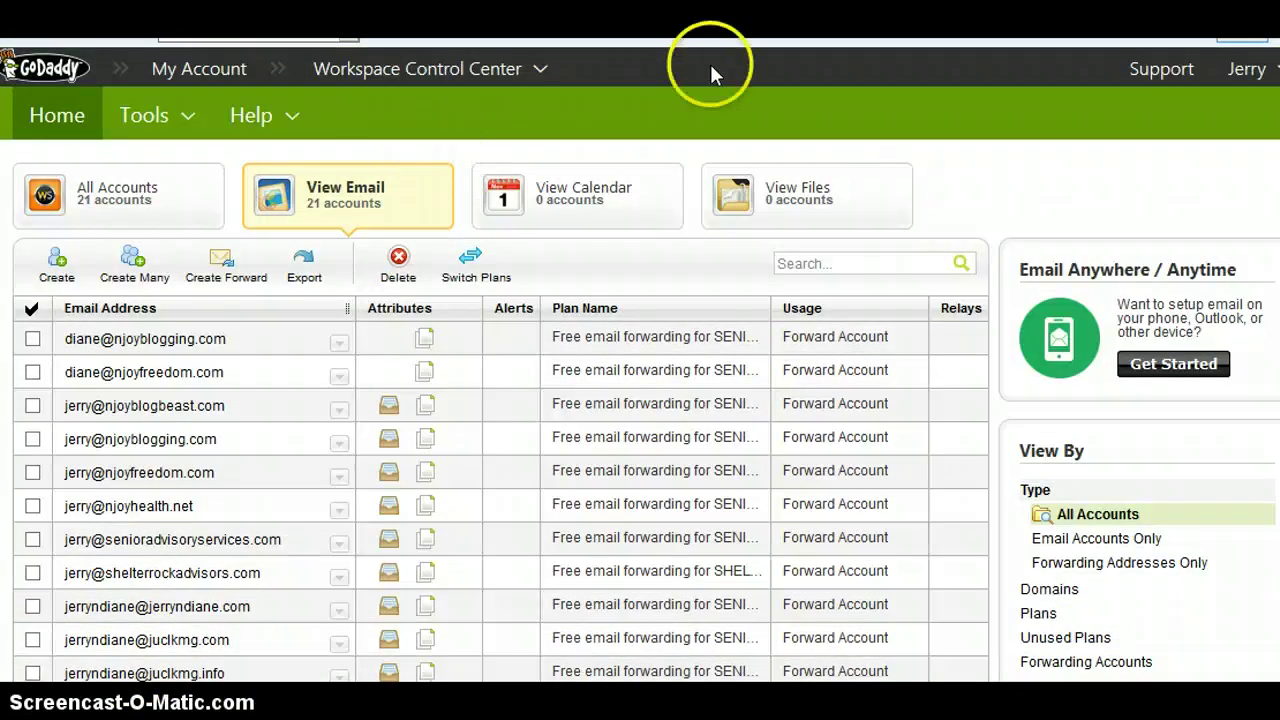
mouse_move(245, 617)
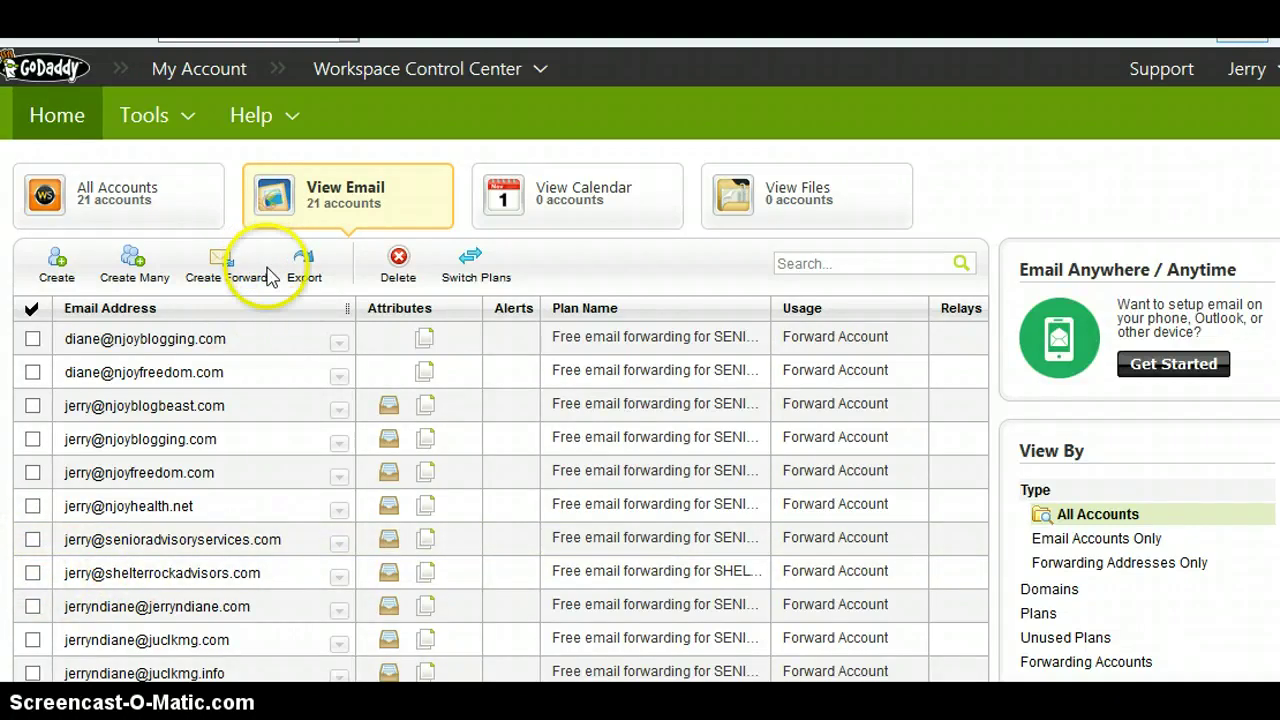
mouse_move(245, 285)
mouse_down()
mouse_move(210, 282)
mouse_move(228, 266)
mouse_up()
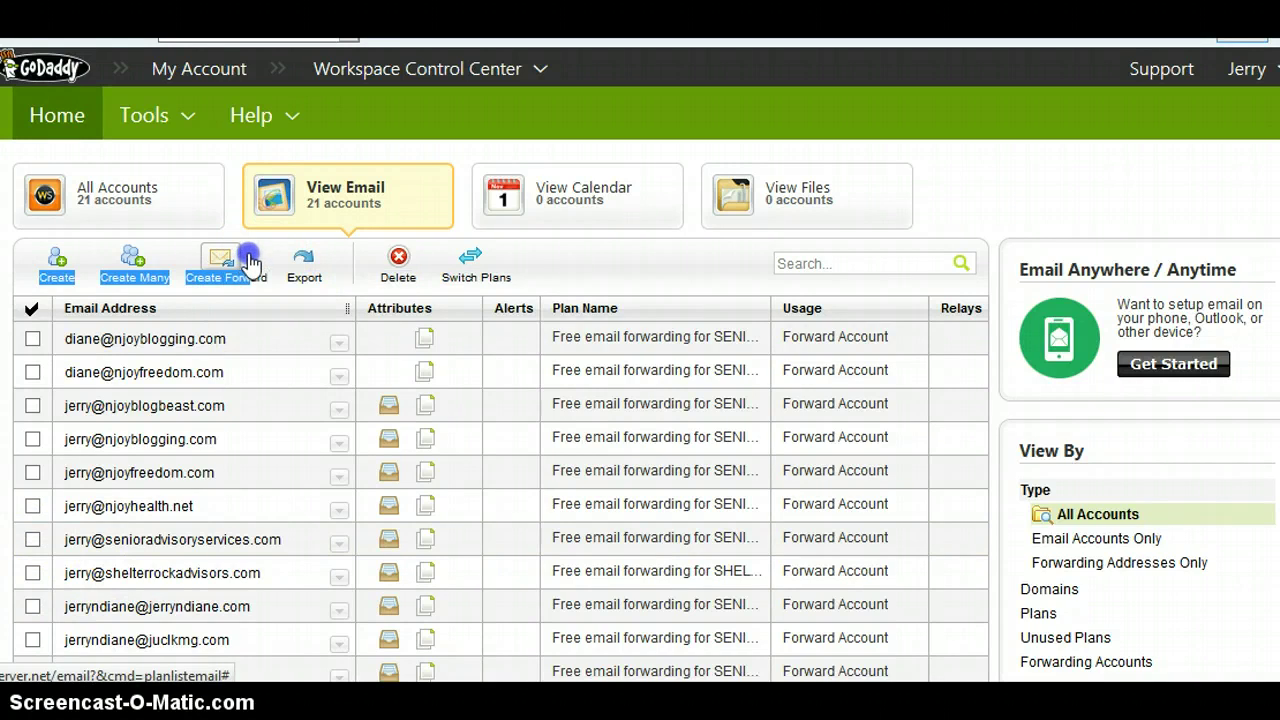
click(228, 266)
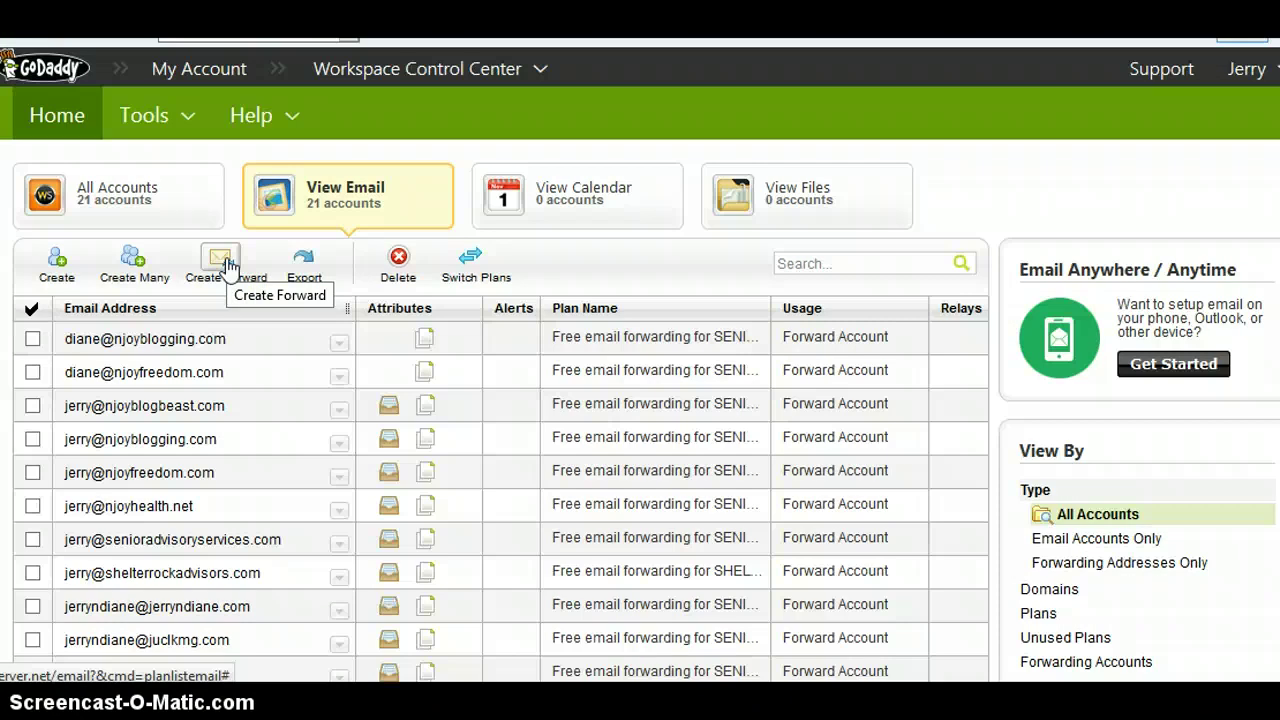
click(226, 232)
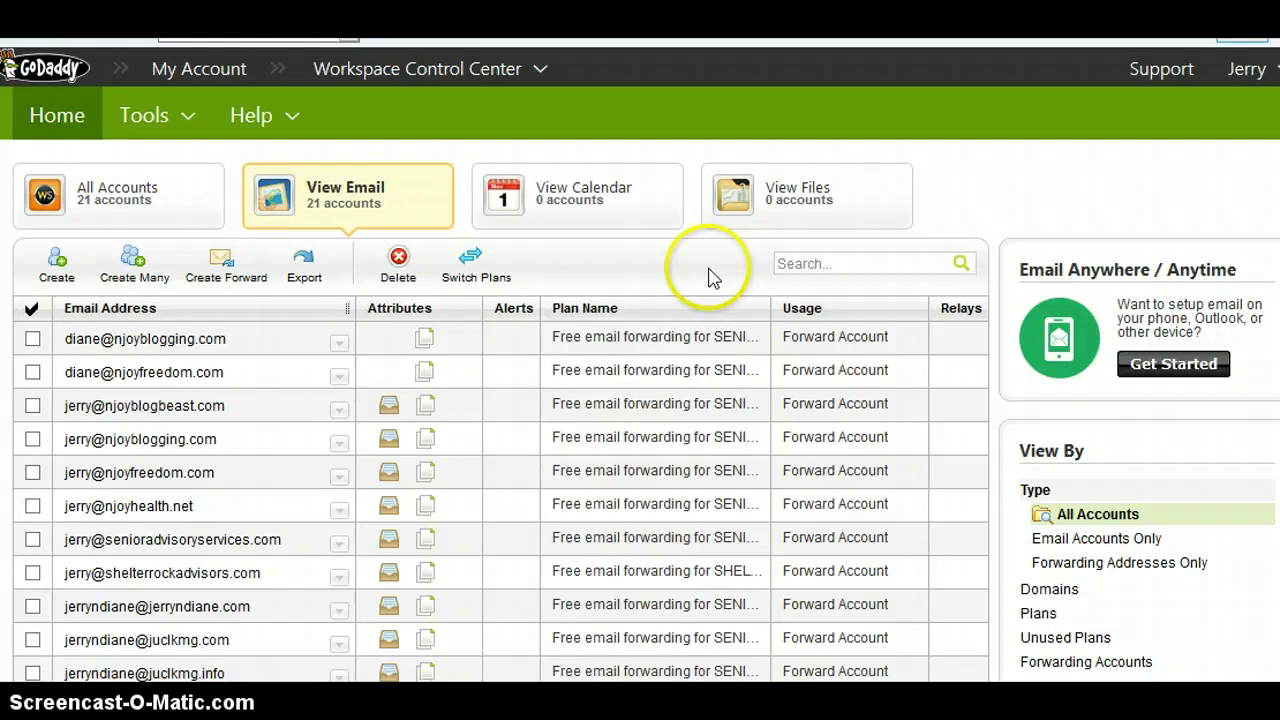
click(385, 662)
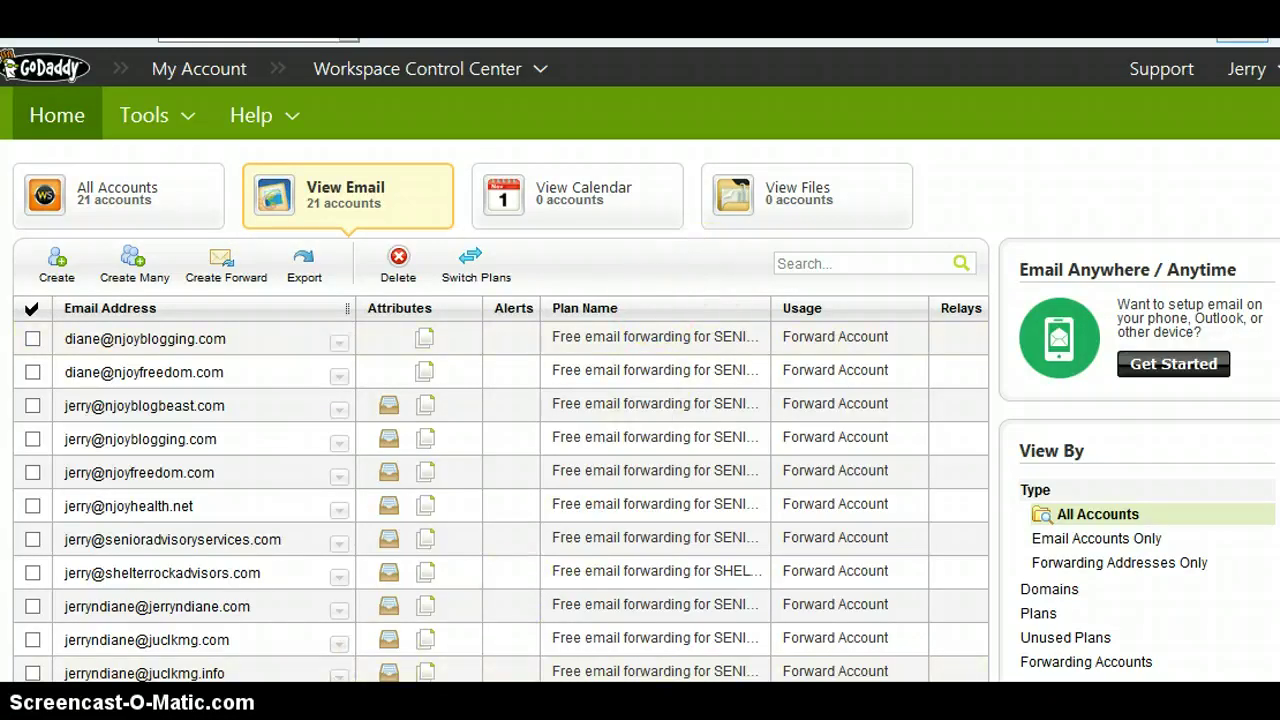